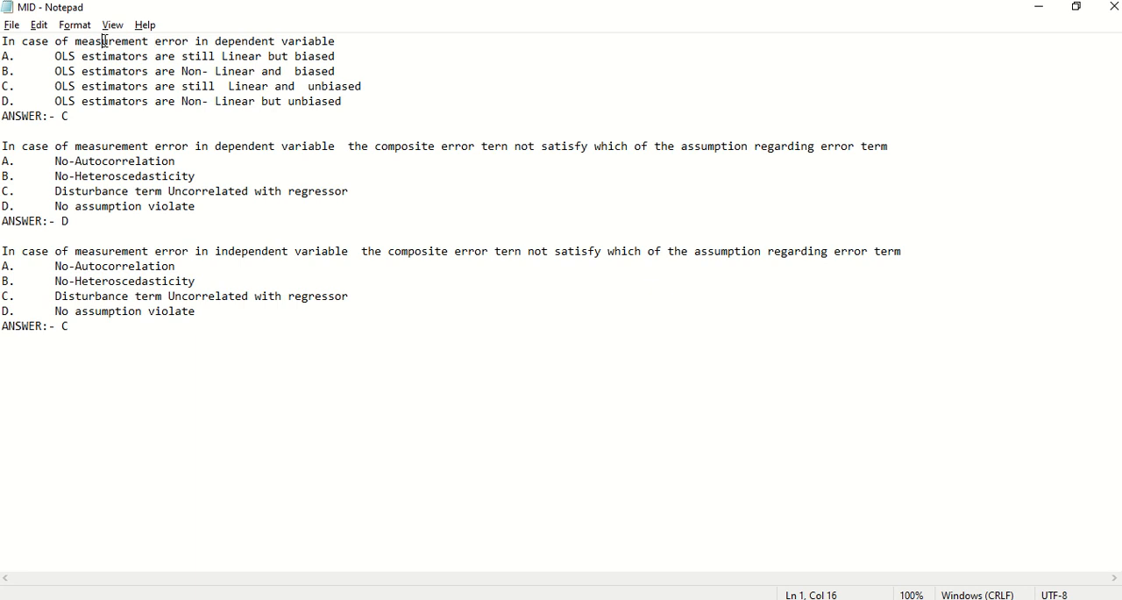
{"action": "double_click", "coordinate": [104, 41]}
{"action": "left_click", "coordinate": [104, 41]}
{"action": "left_click", "coordinate": [3, 41]}
{"action": "left_click", "coordinate": [5, 56]}
{"action": "left_click", "coordinate": [15, 57]}
{"action": "left_click", "coordinate": [40, 57]}
Remove the hyphen after "ANSWER:" in the first question.
{"action": "left_click", "coordinate": [3, 115]}
{"action": "key", "text": "Down"}
{"action": "key", "text": "Down"}
{"action": "key", "text": "Down"}
{"action": "key", "text": "Right"}
{"action": "key", "text": "Right"}
{"action": "key", "text": "Right"}
{"action": "key", "text": "Right"}
{"action": "key", "text": "Right"}
{"action": "key", "text": "Right"}
{"action": "key", "text": "Right"}
{"action": "key", "text": "Right"}
{"action": "key", "text": "Right"}
{"action": "key", "text": "Left"}
{"action": "key", "text": "Left"}
{"action": "key", "text": "BackSpace"}
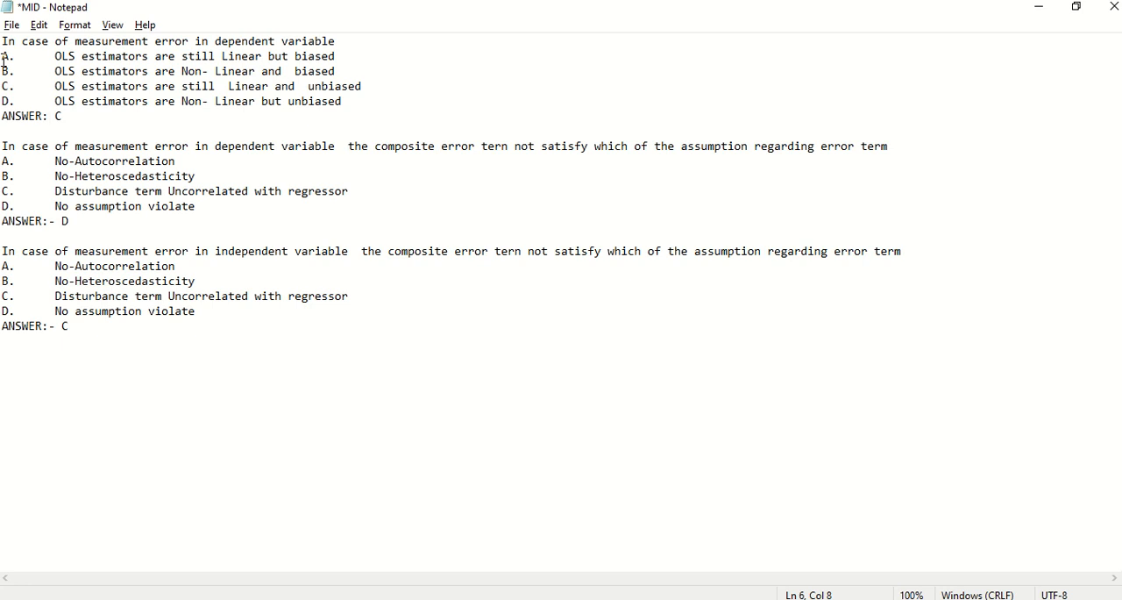
Delete the hyphens after "ANSWER:" in the second and third questions.
{"action": "left_click", "coordinate": [56, 221]}
{"action": "key", "text": "BackSpace"}
{"action": "left_click", "coordinate": [58, 328]}
{"action": "key", "text": "BackSpace"}
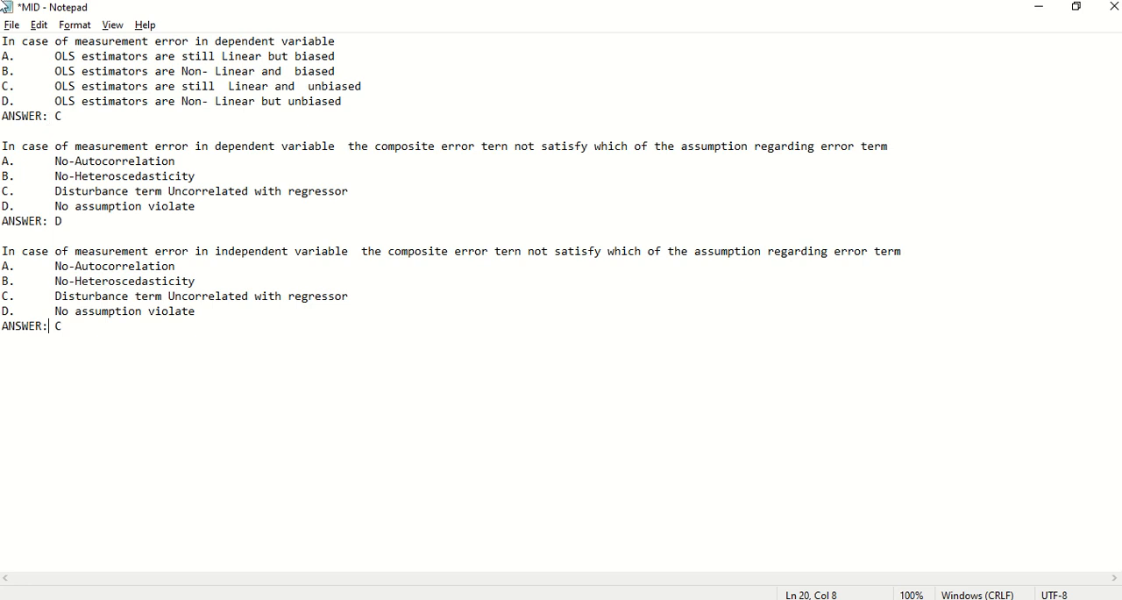
{"action": "left_click_drag", "start_coordinate": [5, 42], "coordinate": [100, 117]}
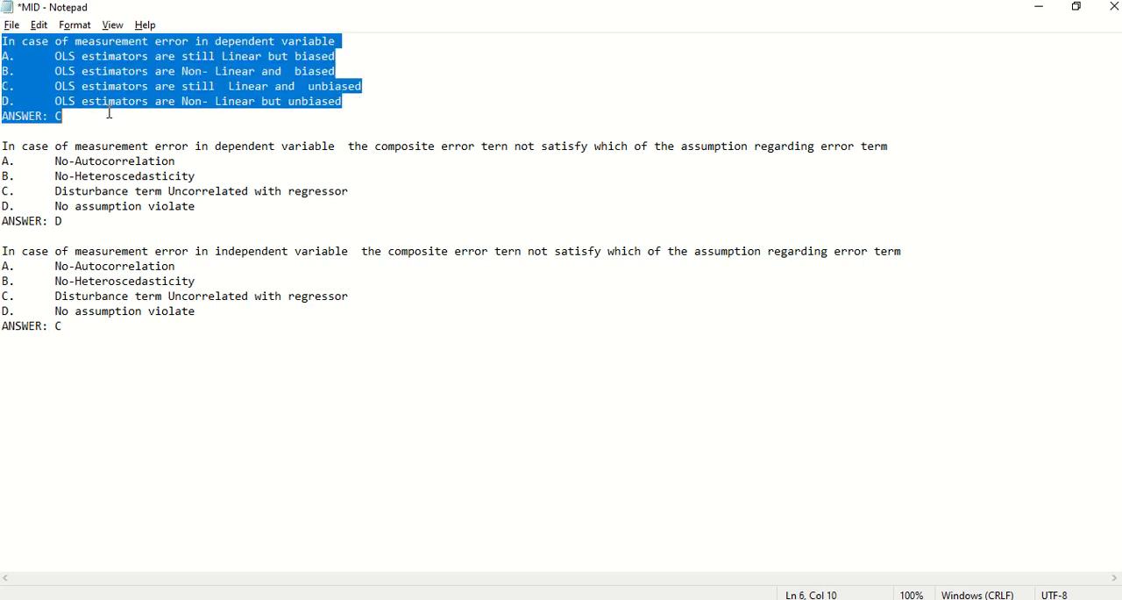
{"action": "left_click", "coordinate": [24, 134]}
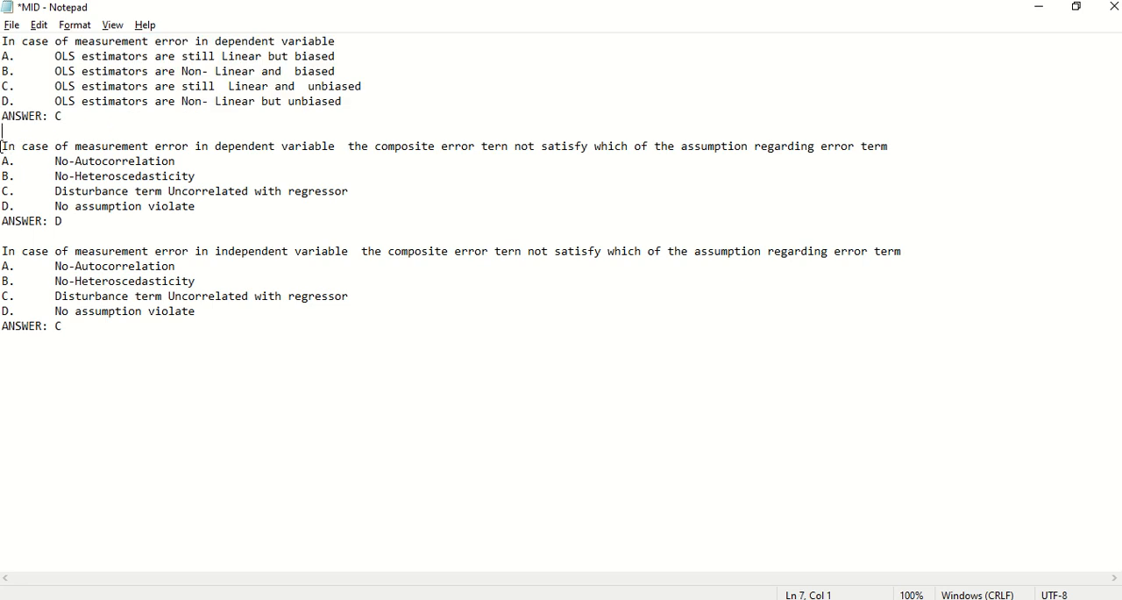
{"action": "left_click_drag", "start_coordinate": [1, 147], "coordinate": [72, 221]}
{"action": "left_click_drag", "start_coordinate": [5, 256], "coordinate": [87, 338]}
{"action": "left_click", "coordinate": [87, 338]}
Copy all three questions with their answers from the text file into a new blank Word document.
{"action": "left_click_drag", "start_coordinate": [3, 44], "coordinate": [351, 326]}
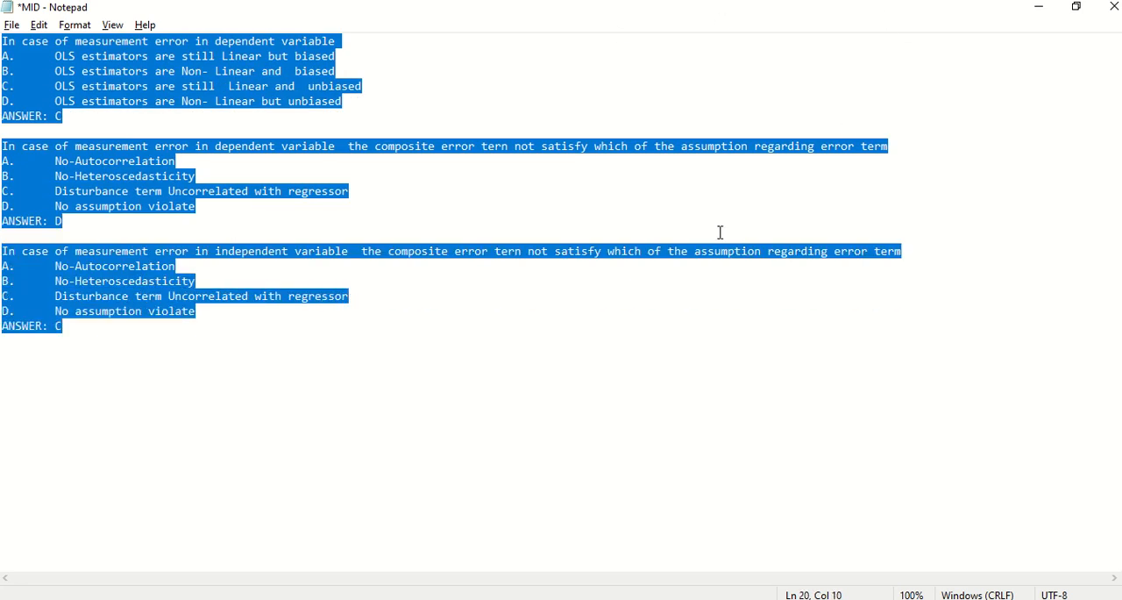
{"action": "left_click", "coordinate": [1039, 7]}
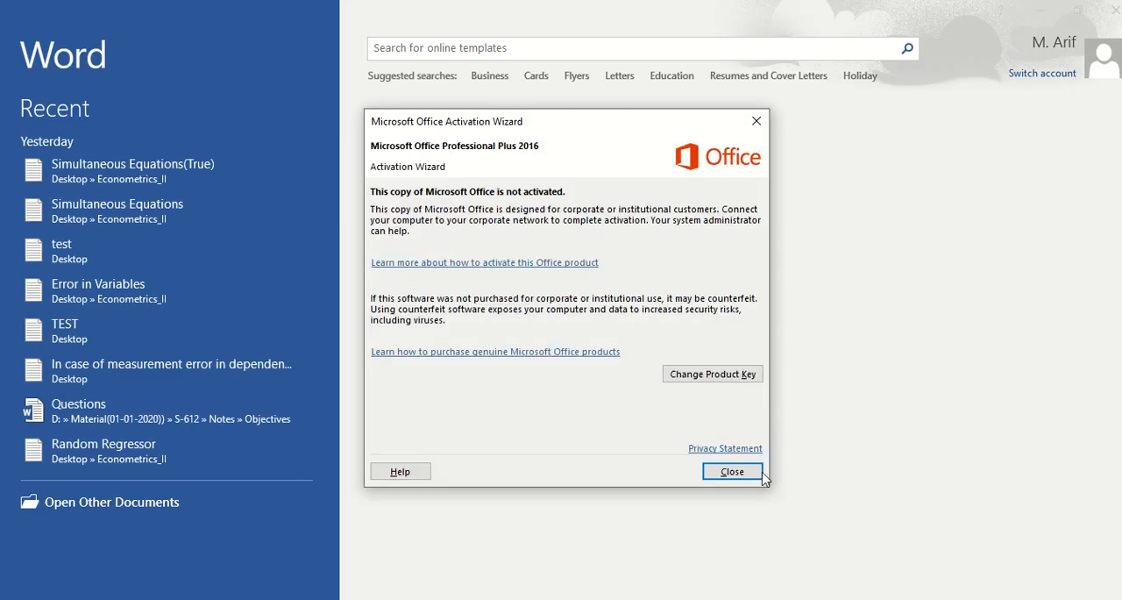
{"action": "left_click", "coordinate": [734, 474]}
{"action": "left_click", "coordinate": [469, 265]}
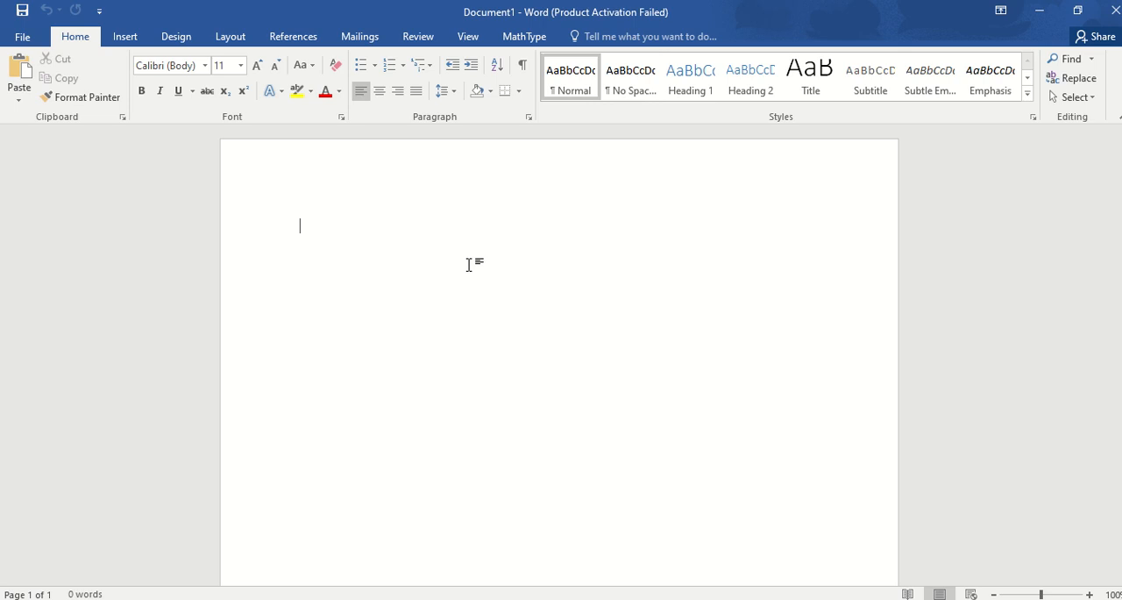
{"action": "key", "text": "ctrl+v"}
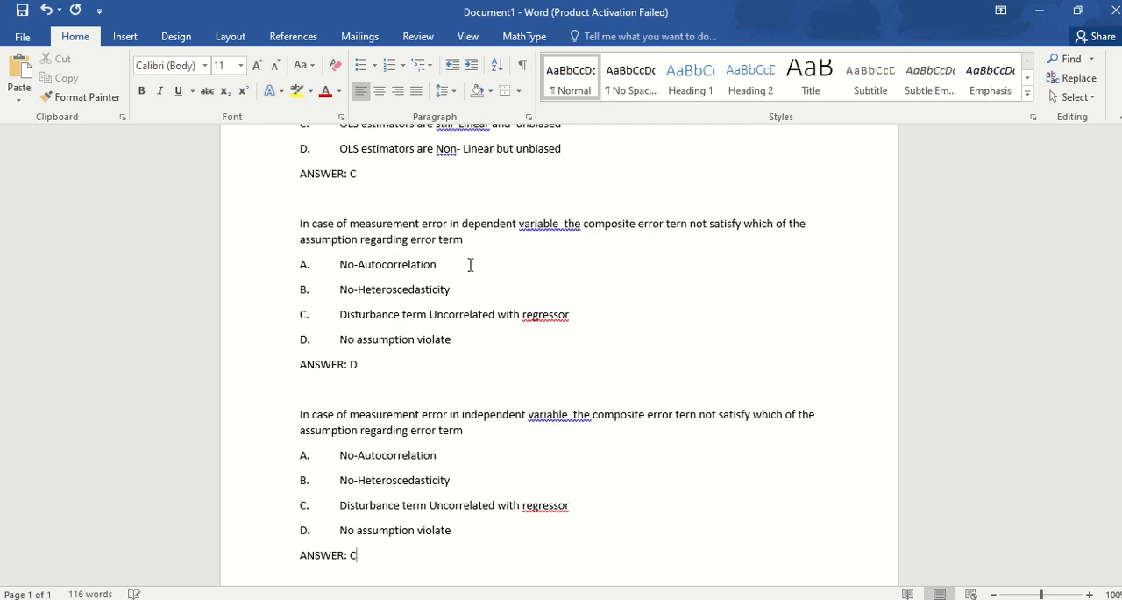
Reduce the line spacing of the entire document.
{"action": "key", "text": "Up"}
{"action": "key", "text": "Up"}
{"action": "key", "text": "Up"}
{"action": "key", "text": "Up"}
{"action": "key", "text": "Up"}
{"action": "key", "text": "Up"}
{"action": "key", "text": "Up"}
{"action": "key", "text": "Up"}
{"action": "key", "text": "Up"}
{"action": "key", "text": "Up"}
{"action": "key", "text": "Up"}
{"action": "key", "text": "Up"}
{"action": "key", "text": "Up"}
{"action": "key", "text": "Up"}
{"action": "key", "text": "Up"}
{"action": "key", "text": "Up"}
{"action": "key", "text": "Up"}
{"action": "key", "text": "Up"}
{"action": "key", "text": "Up"}
{"action": "key", "text": "Up"}
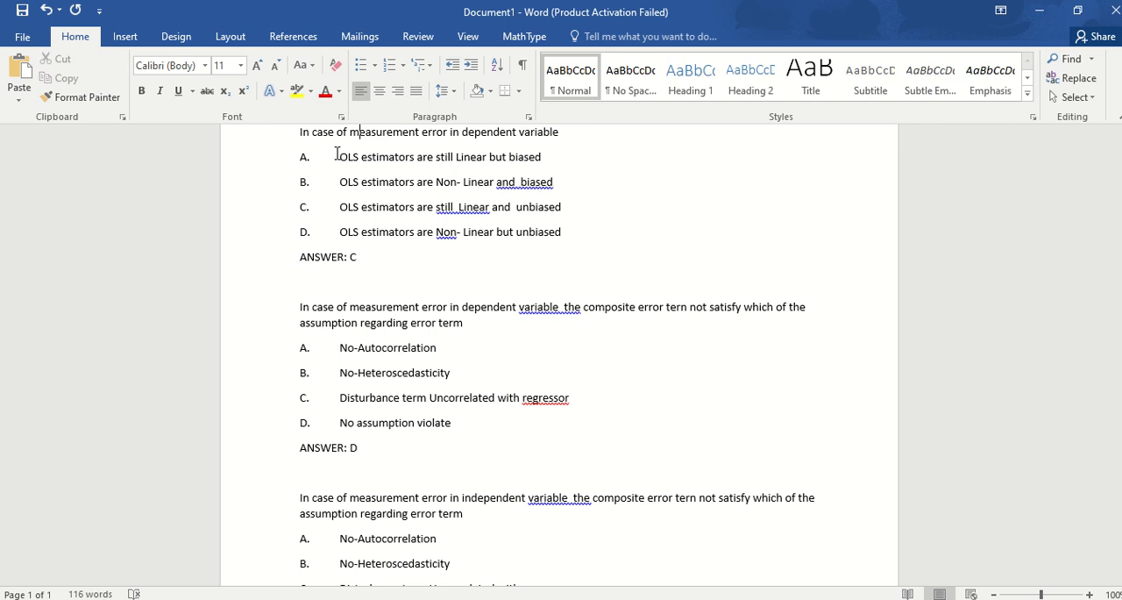
{"action": "key", "text": "ctrl+a"}
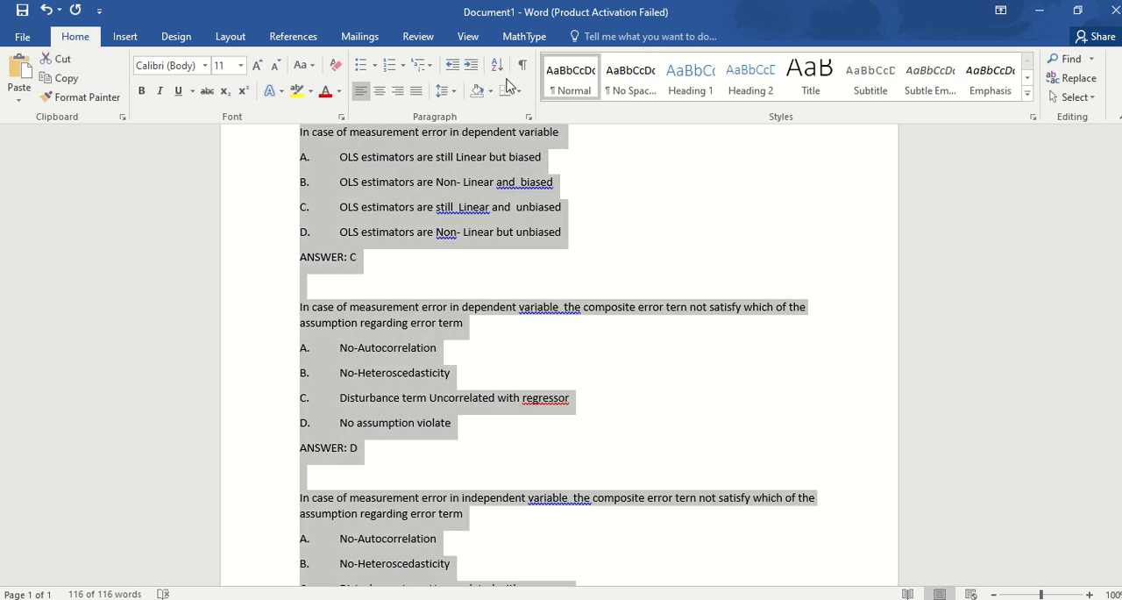
{"action": "left_click", "coordinate": [441, 91]}
{"action": "left_click", "coordinate": [450, 114]}
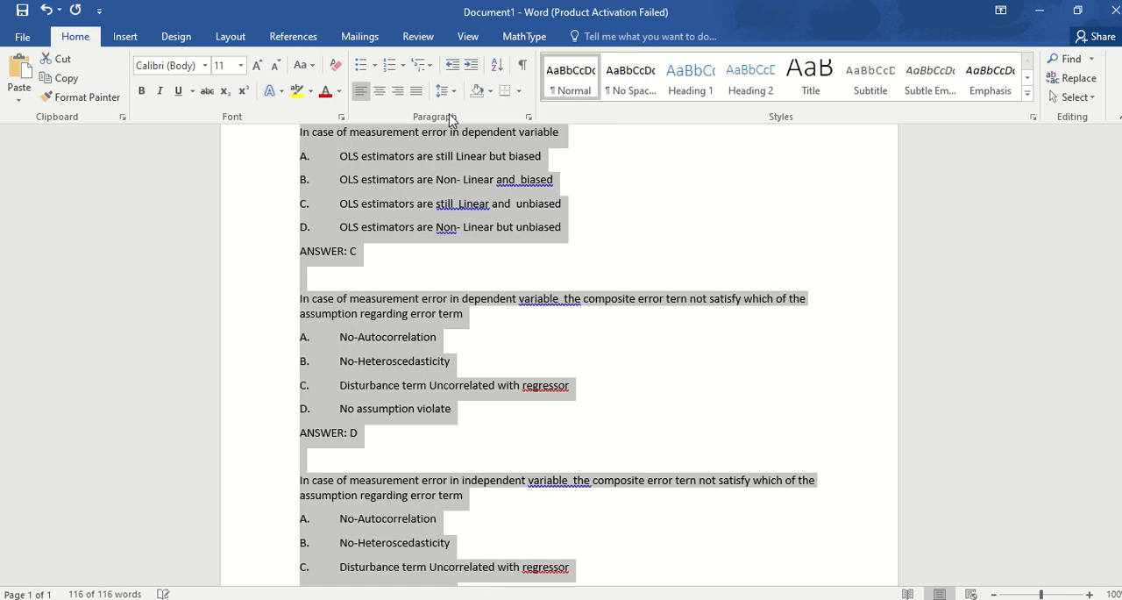
{"action": "left_click", "coordinate": [649, 224]}
{"action": "left_click_drag", "start_coordinate": [334, 156], "coordinate": [365, 225]}
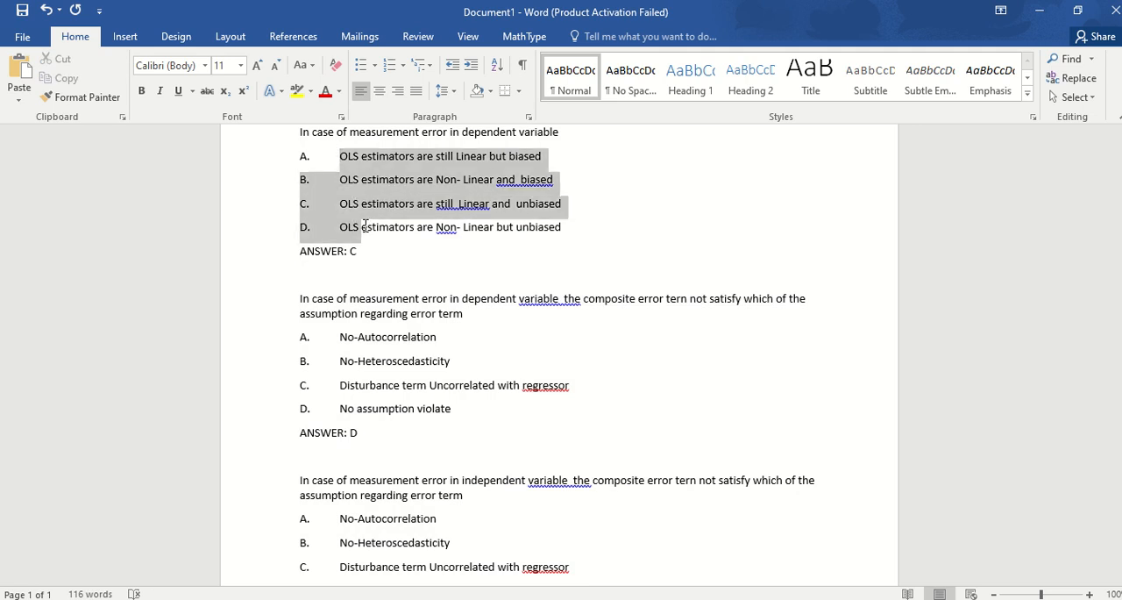
{"action": "left_click", "coordinate": [333, 160]}
{"action": "key", "text": "shift+Down"}
{"action": "key", "text": "shift+Down"}
{"action": "key", "text": "shift+Down"}
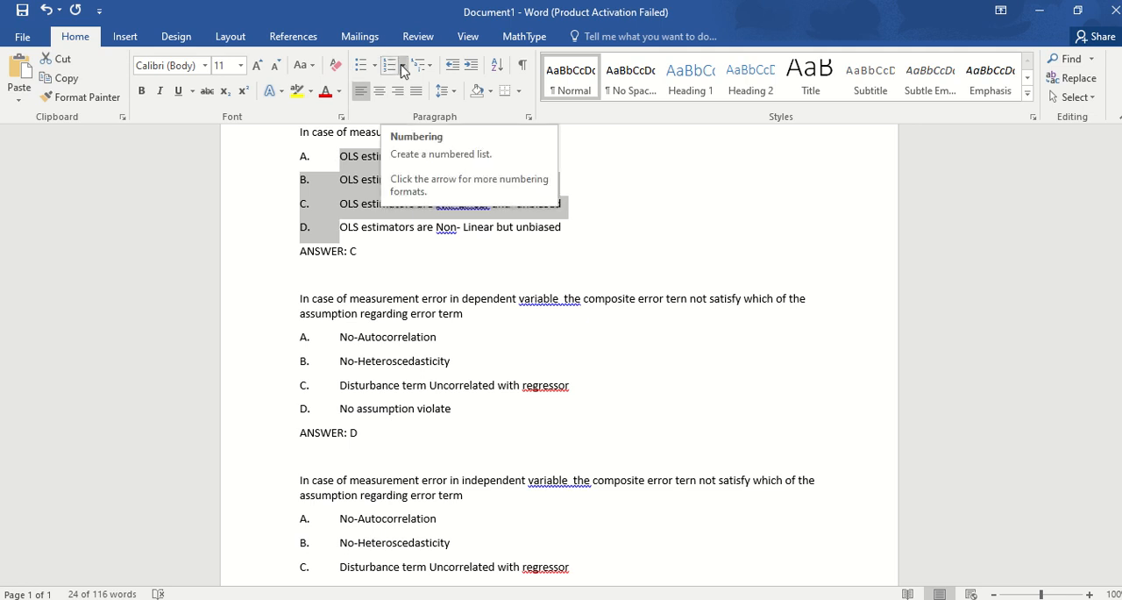
{"action": "left_click", "coordinate": [404, 66]}
{"action": "left_click", "coordinate": [417, 123]}
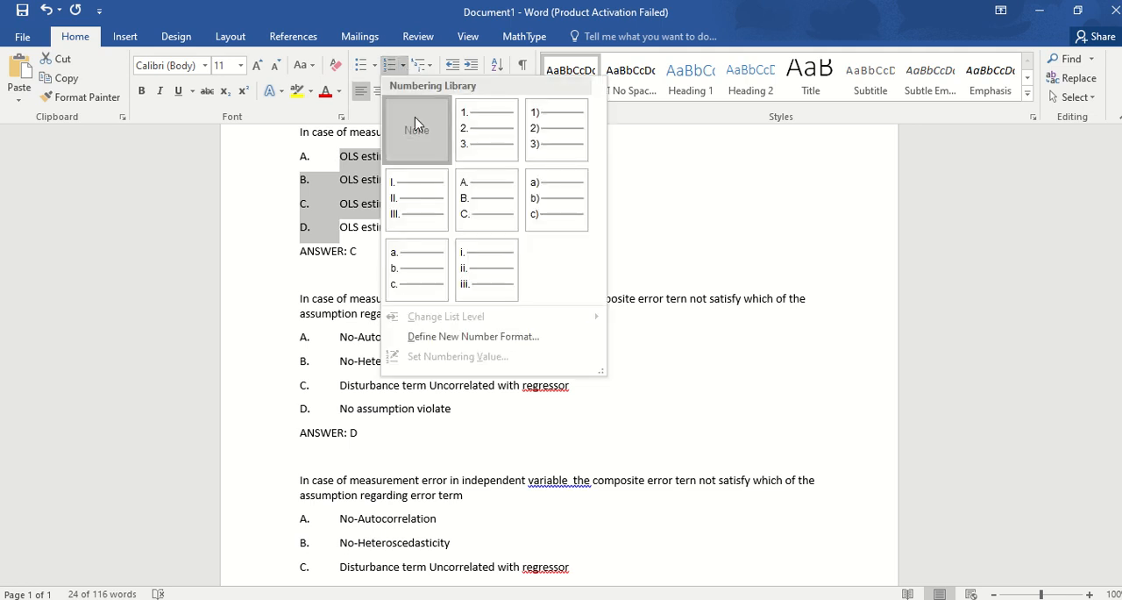
Remove the typed A. to D. letters and their tabs from the first question's four options.
{"action": "left_click", "coordinate": [340, 159]}
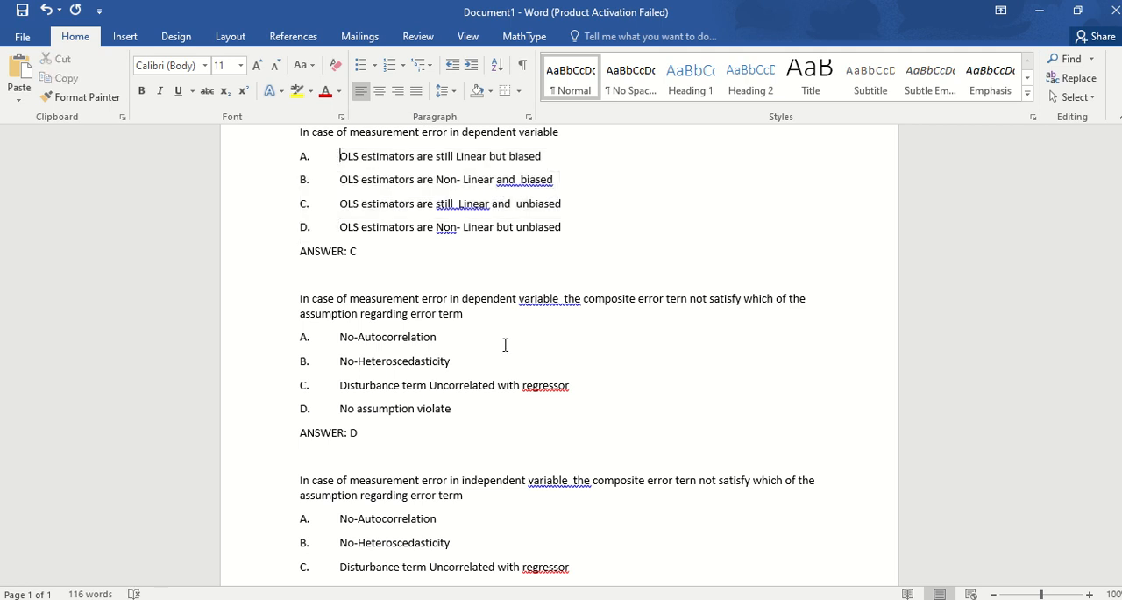
{"action": "key", "text": "BackSpace"}
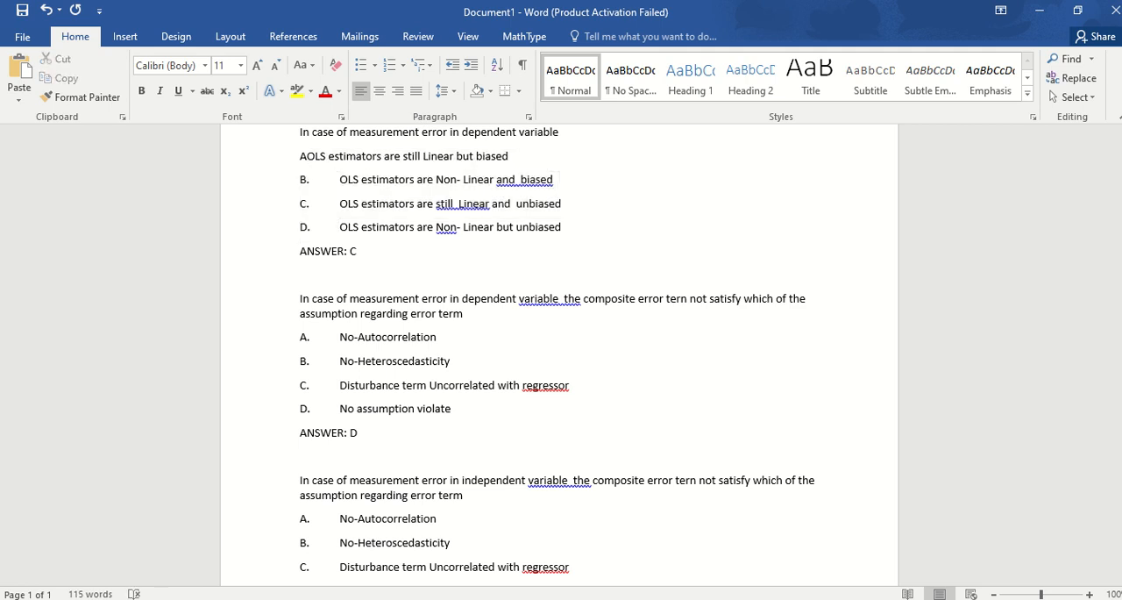
{"action": "key", "text": "Down"}
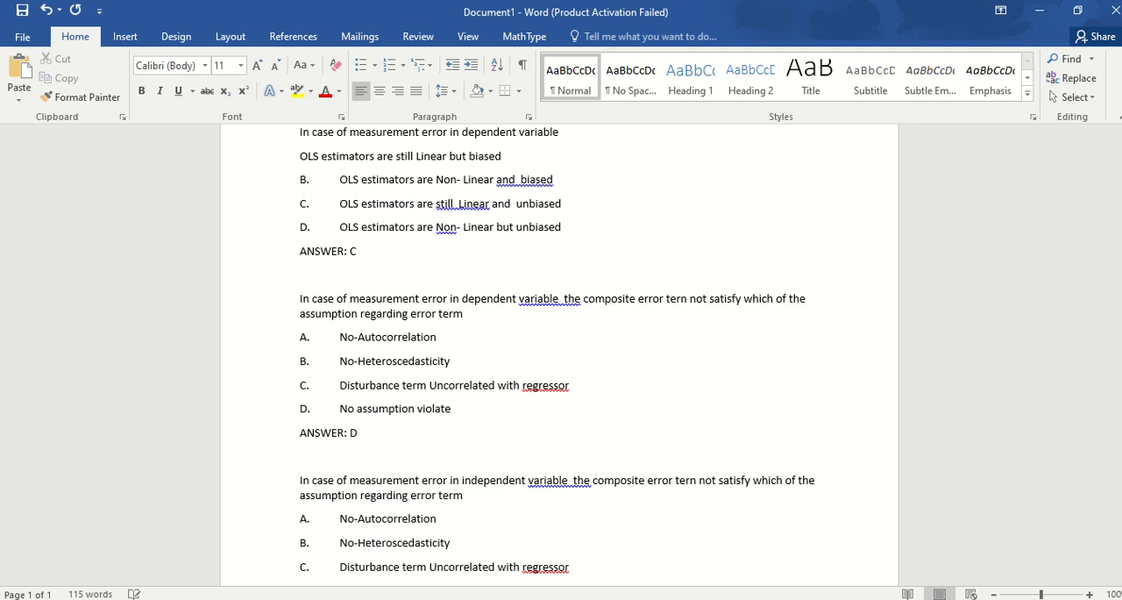
{"action": "key", "text": "BackSpace"}
{"action": "key", "text": "BackSpace"}
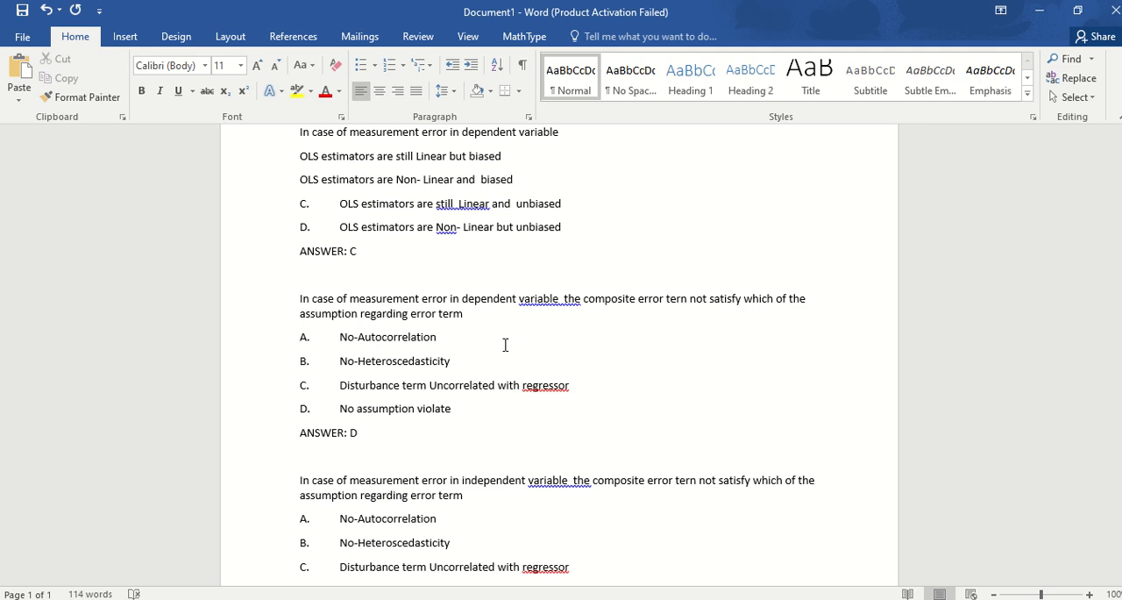
{"action": "key", "text": "Down"}
{"action": "key", "text": "BackSpace"}
{"action": "key", "text": "BackSpace"}
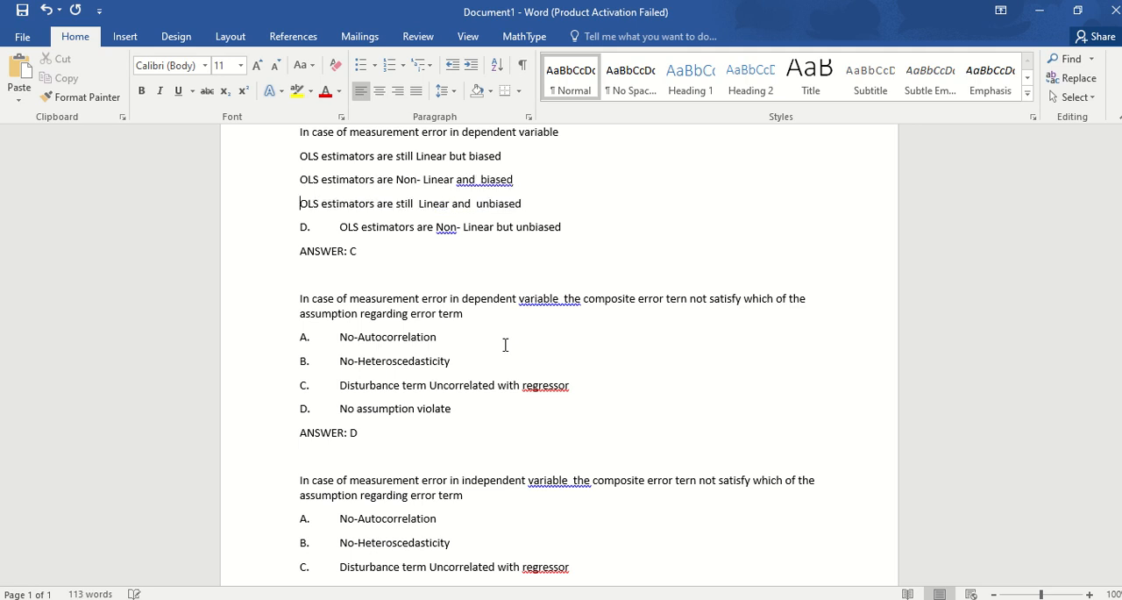
{"action": "key", "text": "Down"}
{"action": "key", "text": "BackSpace"}
{"action": "key", "text": "BackSpace"}
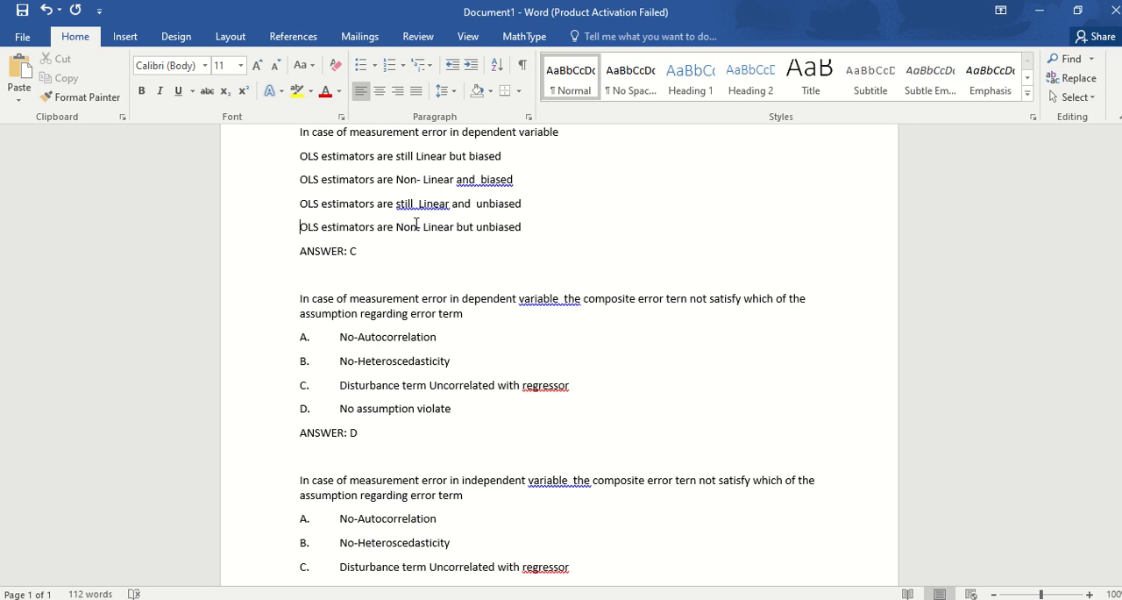
Apply automatic A., B., C. numbering to the four OLS estimator options of the first question.
{"action": "left_click_drag", "start_coordinate": [362, 155], "coordinate": [358, 228]}
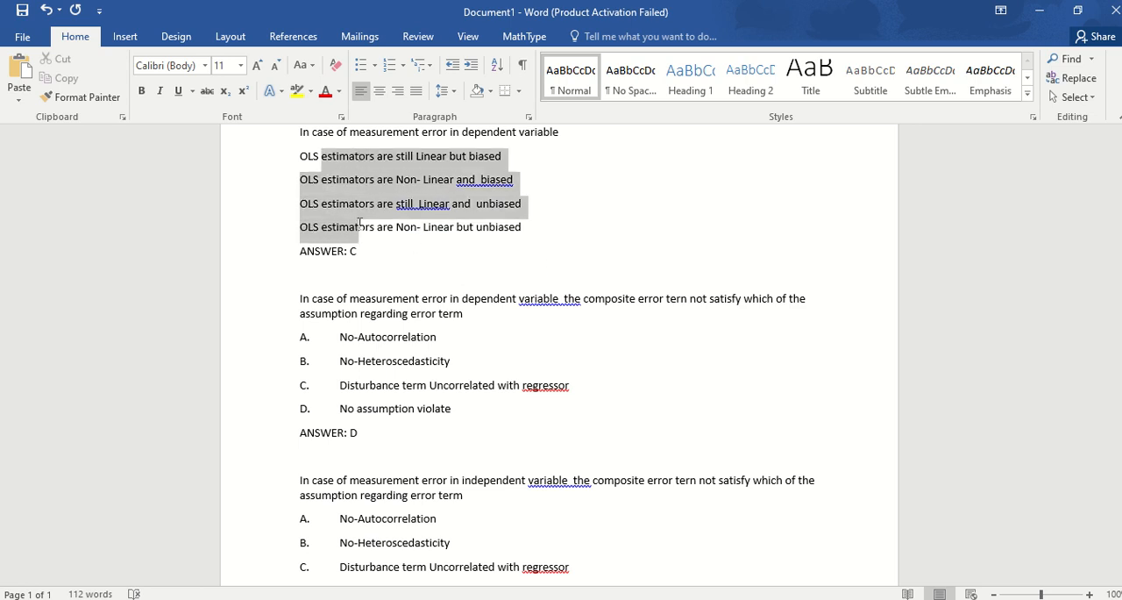
{"action": "left_click", "coordinate": [403, 67]}
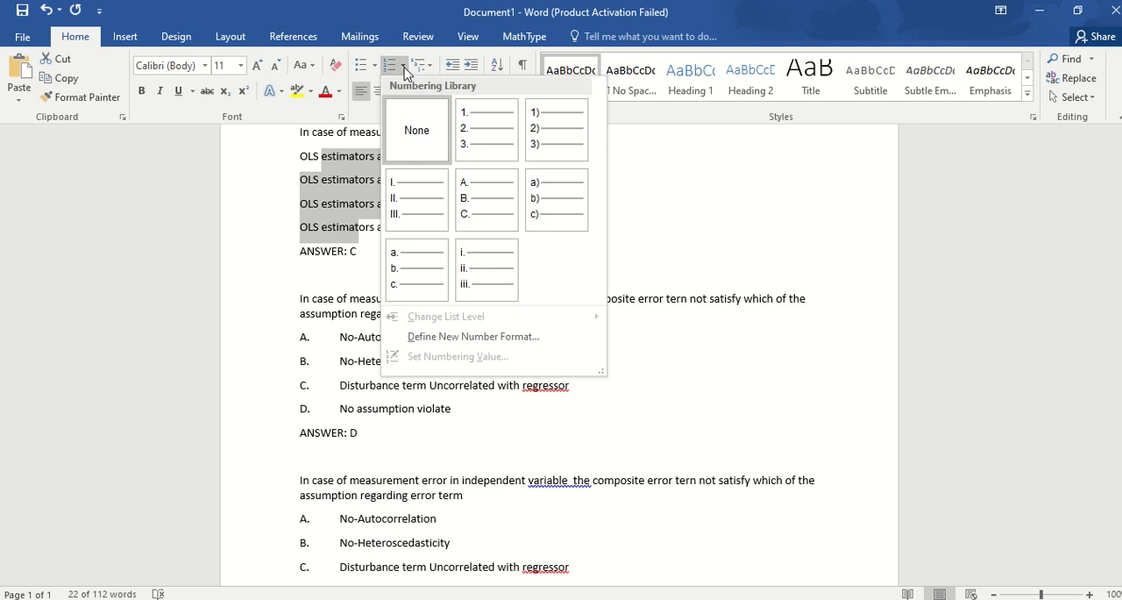
{"action": "left_click", "coordinate": [483, 197]}
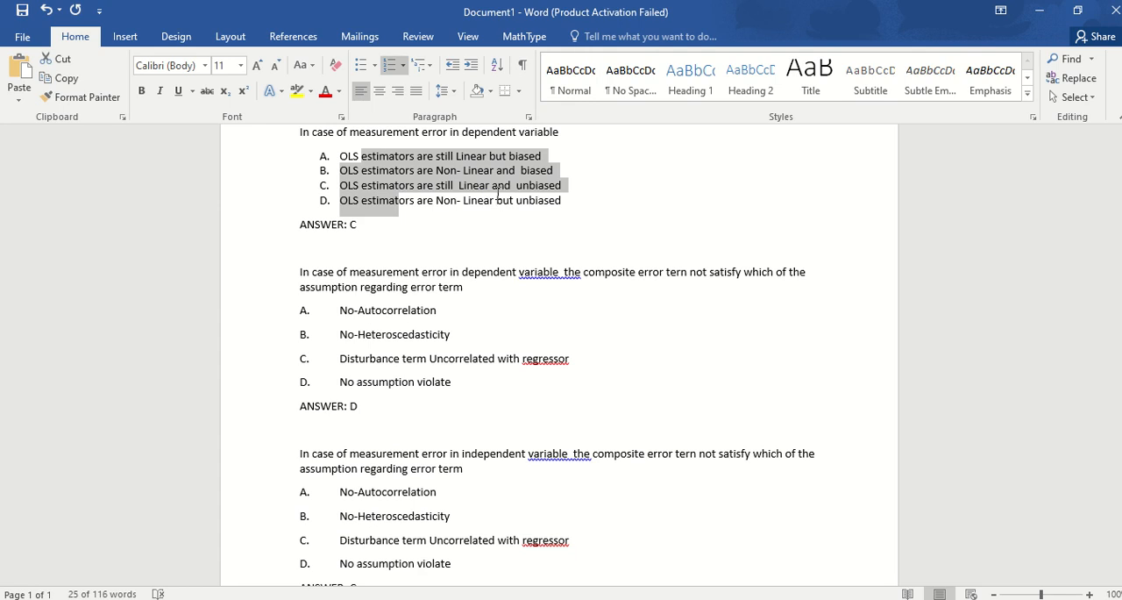
{"action": "left_click", "coordinate": [455, 238]}
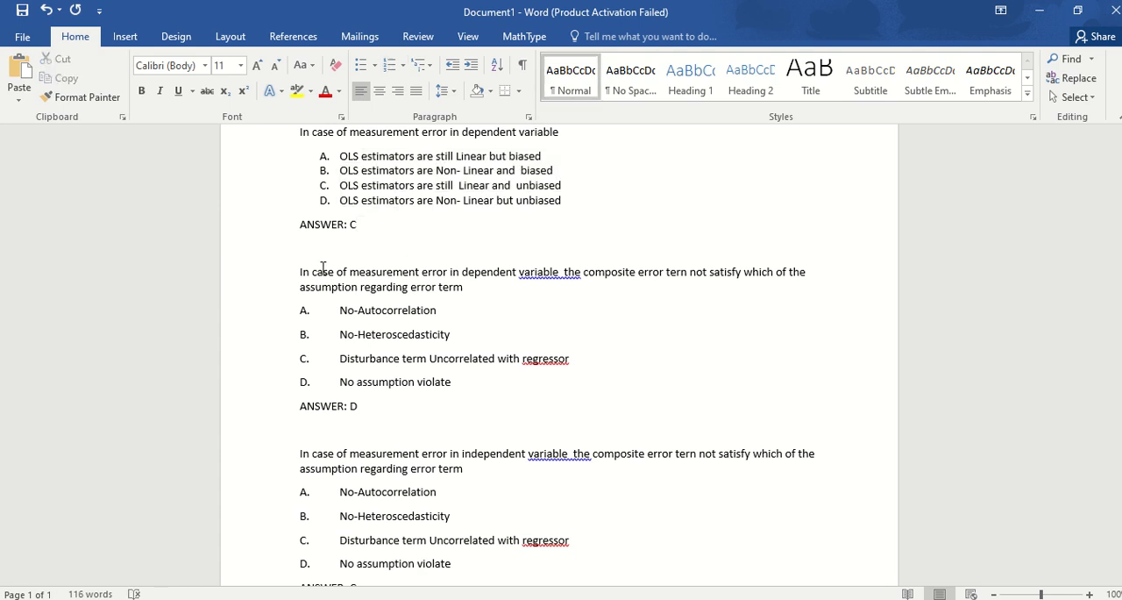
Replace the typed letters and tabs of the second question's four options with automatic A. to D. numbering.
{"action": "left_click", "coordinate": [339, 312]}
{"action": "key", "text": "BackSpace"}
{"action": "key", "text": "BackSpace"}
{"action": "key", "text": "BackSpace"}
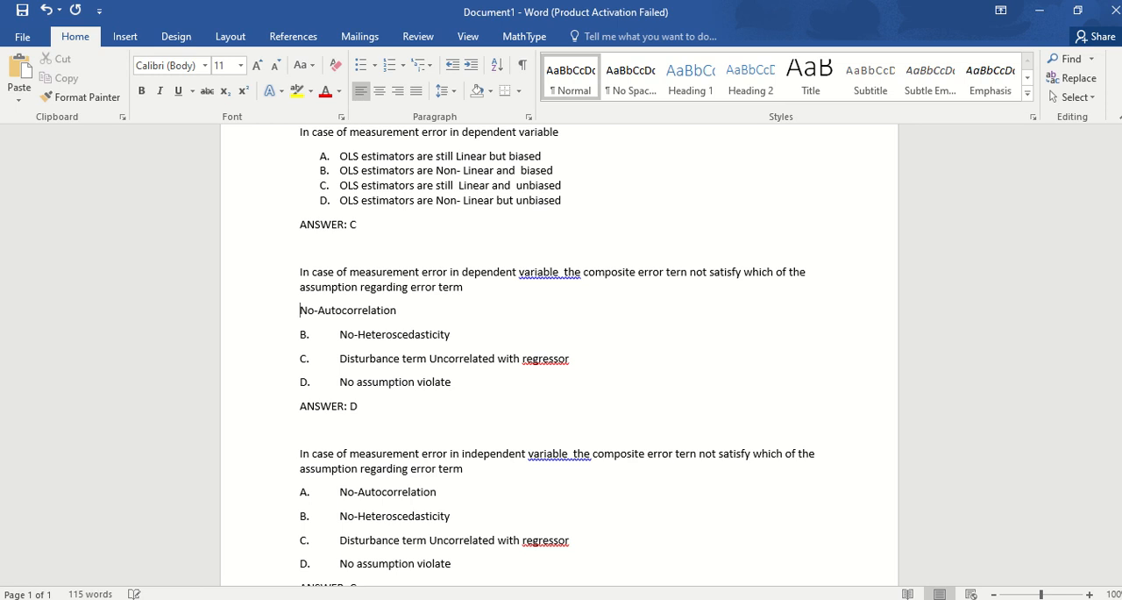
{"action": "key", "text": "Down"}
{"action": "key", "text": "Delete"}
{"action": "key", "text": "Delete"}
{"action": "key", "text": "Delete"}
{"action": "key", "text": "Down"}
{"action": "key", "text": "Delete"}
{"action": "key", "text": "Delete"}
{"action": "key", "text": "Delete"}
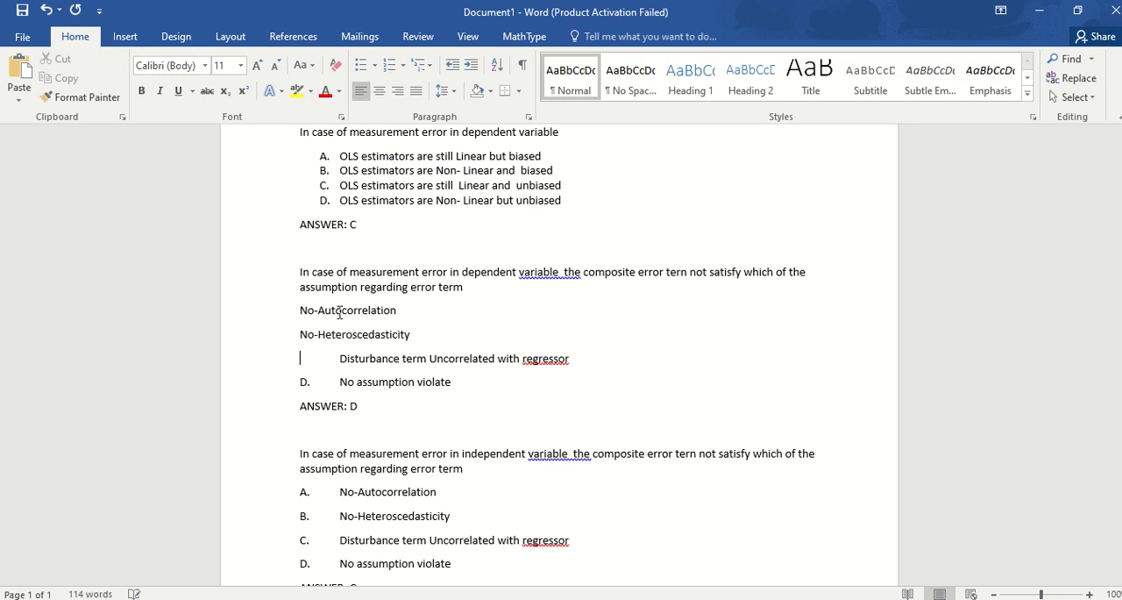
{"action": "key", "text": "Down"}
{"action": "key", "text": "Delete"}
{"action": "key", "text": "Delete"}
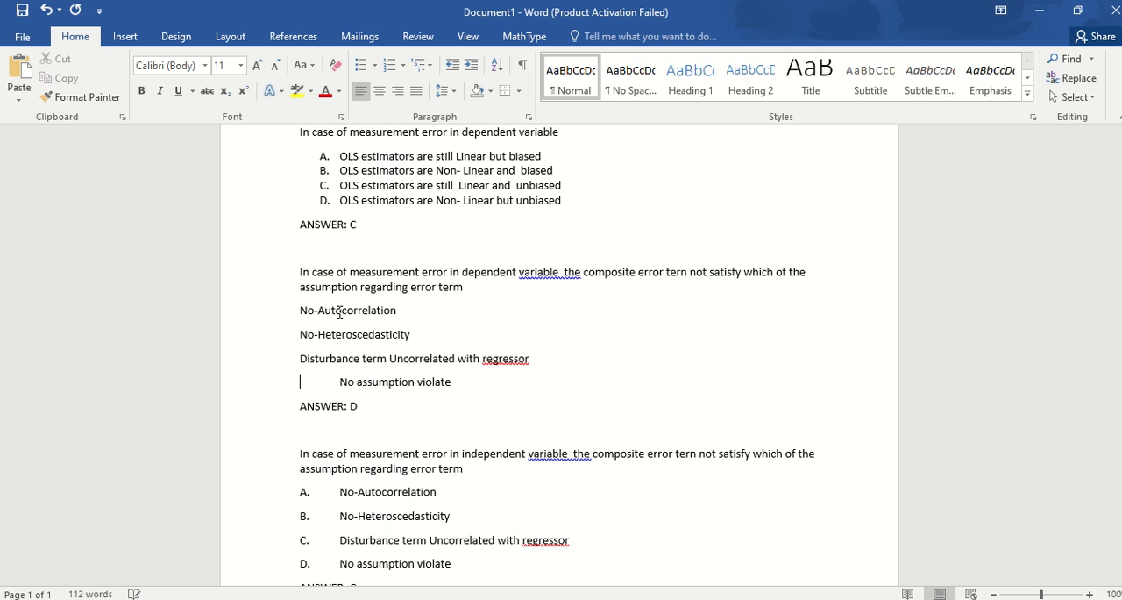
{"action": "key", "text": "Delete"}
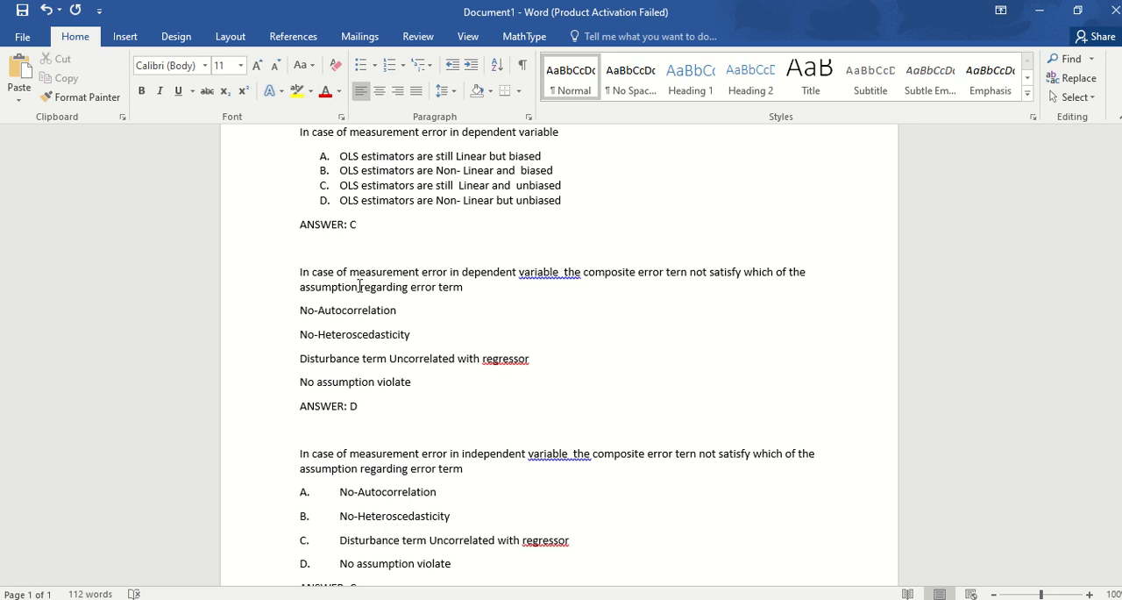
{"action": "left_click_drag", "start_coordinate": [342, 309], "coordinate": [342, 375]}
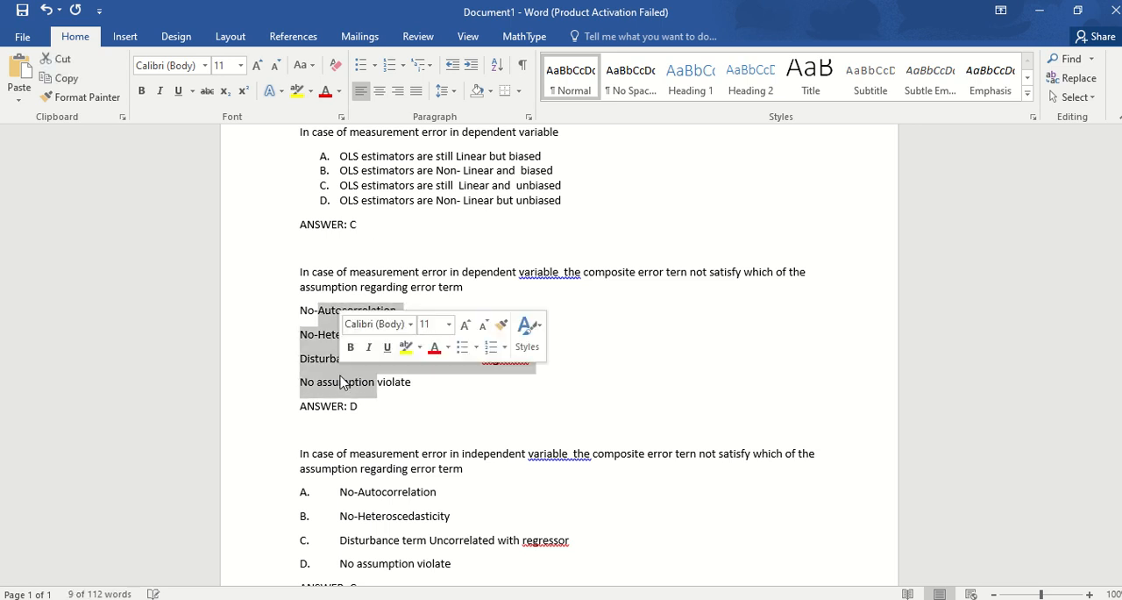
{"action": "left_click", "coordinate": [390, 66]}
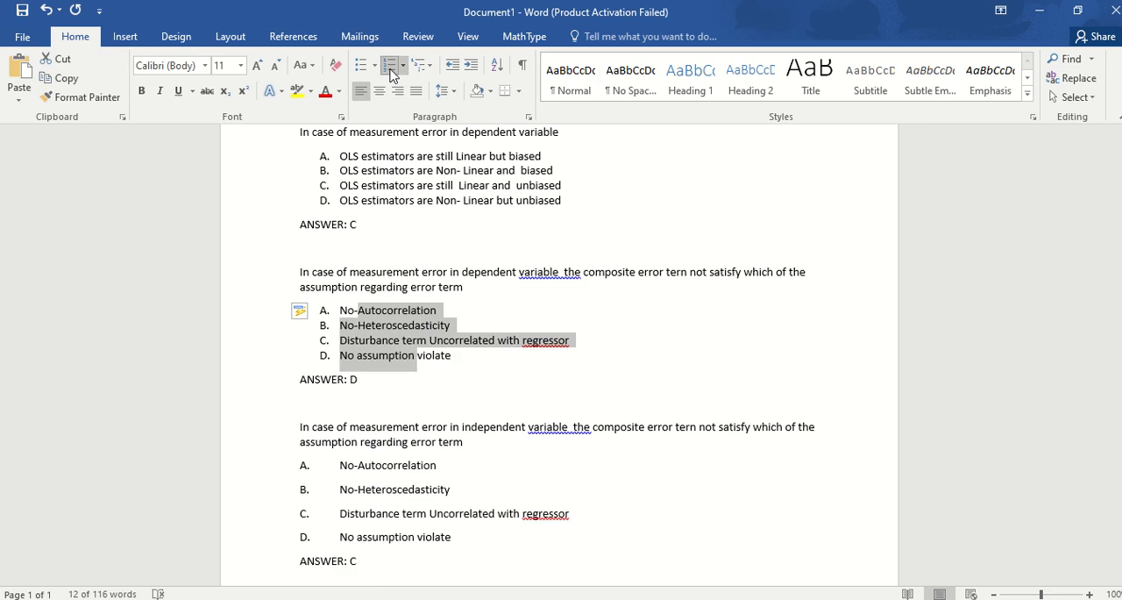
Strip the typed A. to D. letters and tabs from the four options of the third question.
{"action": "left_click", "coordinate": [340, 467]}
{"action": "key", "text": "BackSpace"}
{"action": "key", "text": "BackSpace"}
{"action": "key", "text": "BackSpace"}
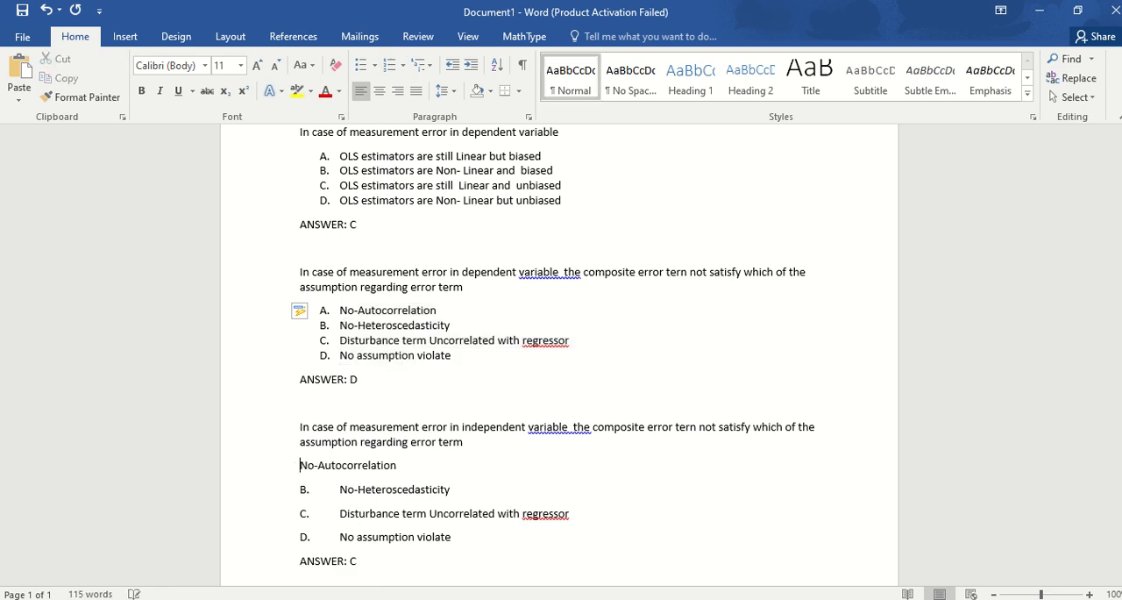
{"action": "key", "text": "Down"}
{"action": "key", "text": "Delete"}
{"action": "key", "text": "Delete"}
{"action": "key", "text": "Delete"}
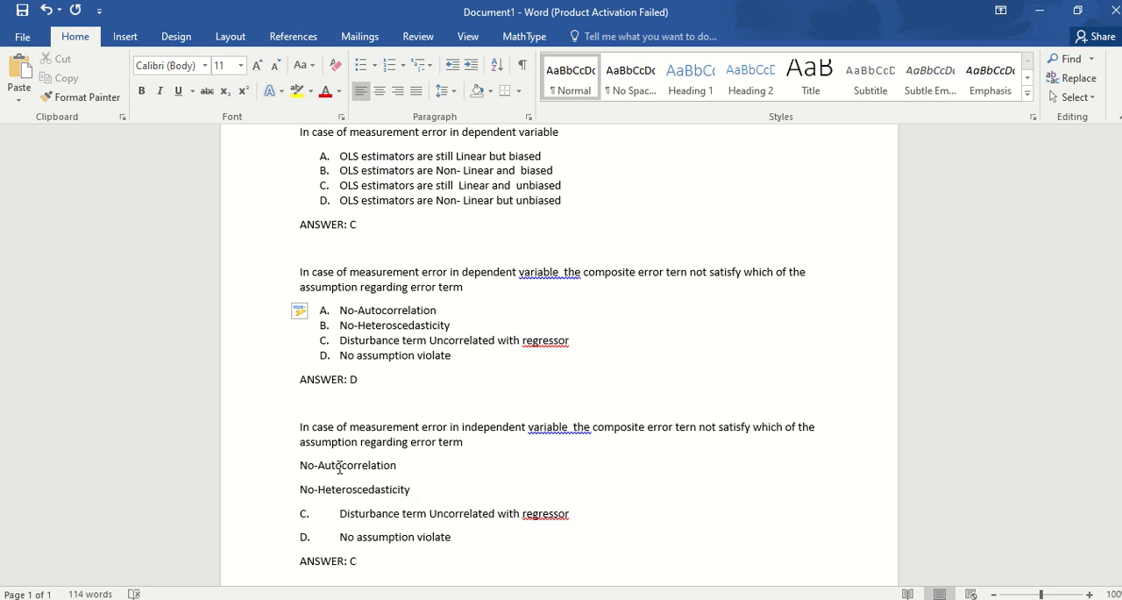
{"action": "key", "text": "Down"}
{"action": "key", "text": "Delete"}
{"action": "key", "text": "Delete"}
{"action": "key", "text": "Delete"}
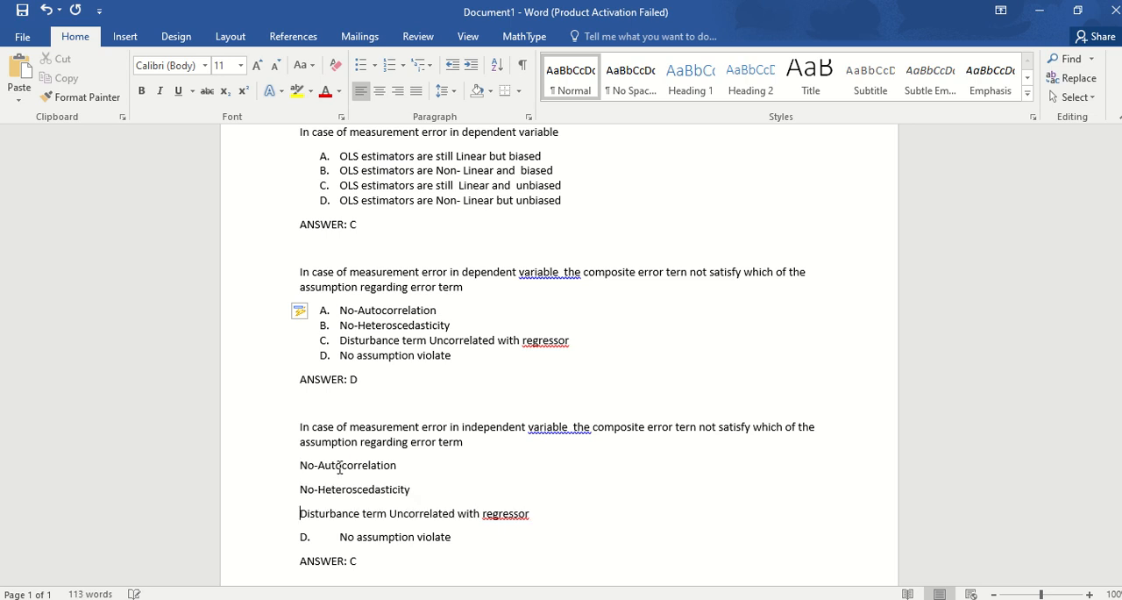
{"action": "key", "text": "Down"}
{"action": "key", "text": "Delete"}
{"action": "key", "text": "Delete"}
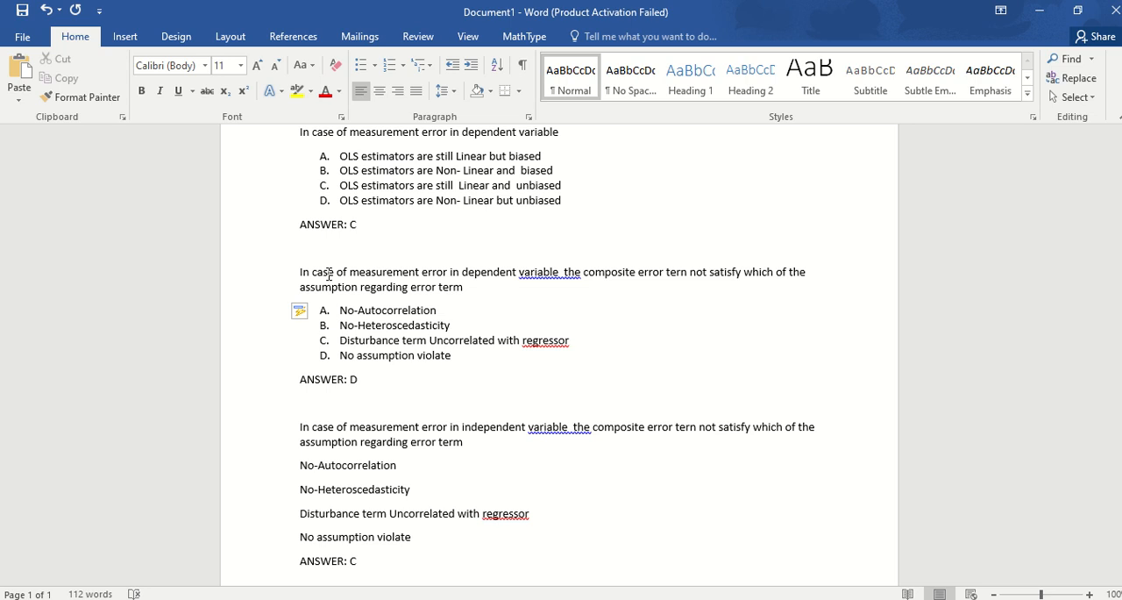
Format the third question's four options as an automatic A. to D. list.
{"action": "left_click", "coordinate": [330, 274]}
{"action": "left_click_drag", "start_coordinate": [353, 465], "coordinate": [355, 534]}
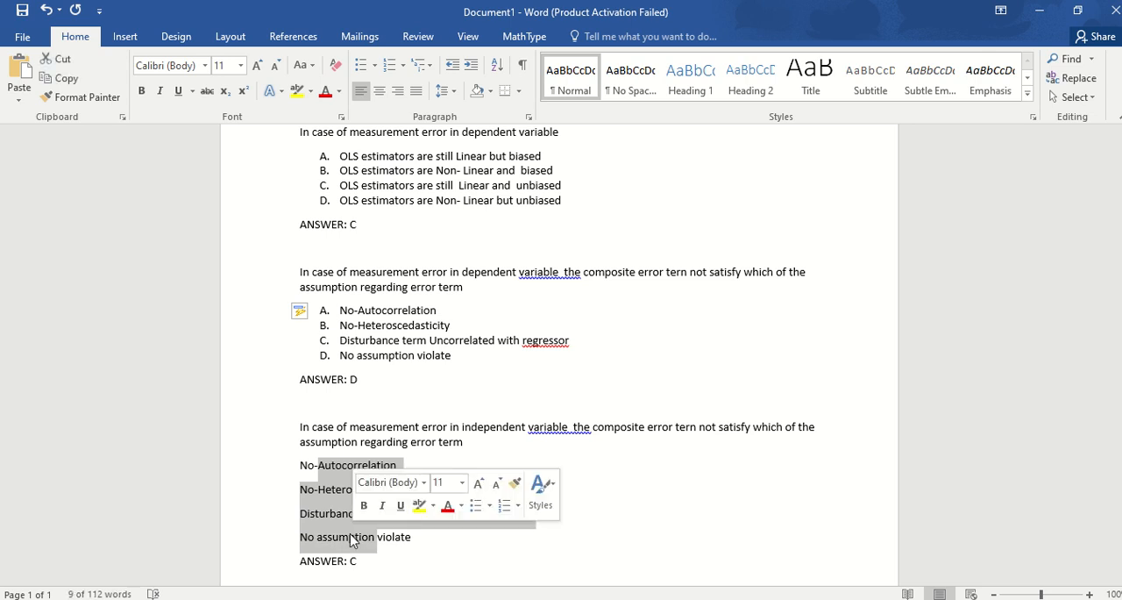
{"action": "left_click", "coordinate": [391, 66]}
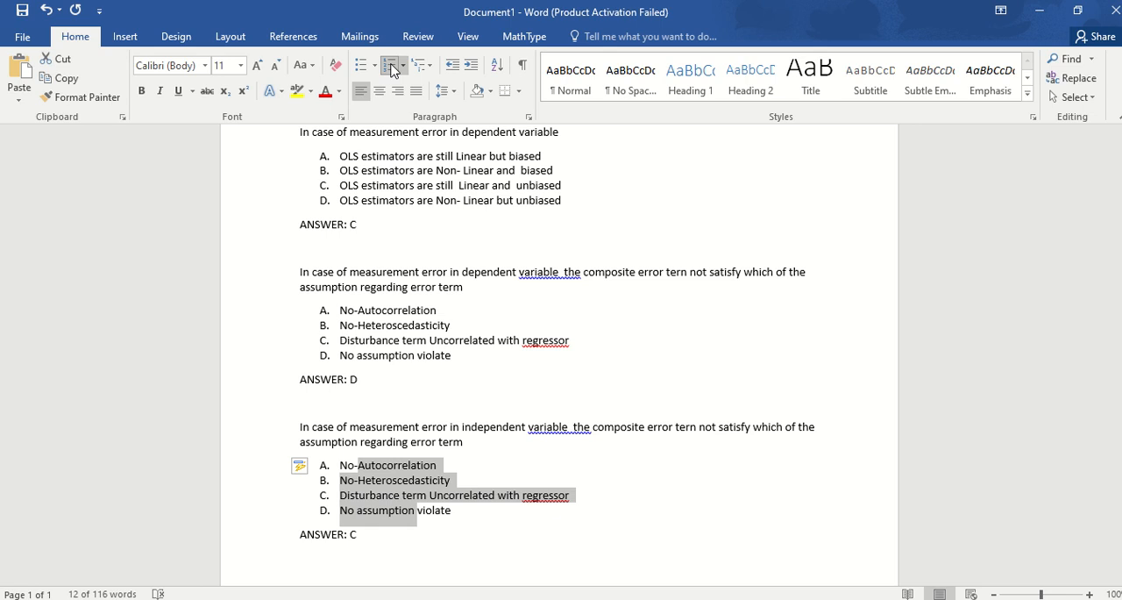
Start saving the question document under a new name on this PC, with the Desktop as the destination folder.
{"action": "key", "text": "Up"}
{"action": "key", "text": "Up"}
{"action": "key", "text": "Up"}
{"action": "key", "text": "Up"}
{"action": "key", "text": "Up"}
{"action": "key", "text": "Up"}
{"action": "key", "text": "Up"}
{"action": "key", "text": "Up"}
{"action": "key", "text": "Up"}
{"action": "key", "text": "Up"}
{"action": "key", "text": "Up"}
{"action": "key", "text": "Up"}
{"action": "key", "text": "Up"}
{"action": "key", "text": "Up"}
{"action": "key", "text": "Up"}
{"action": "key", "text": "Up"}
{"action": "key", "text": "Up"}
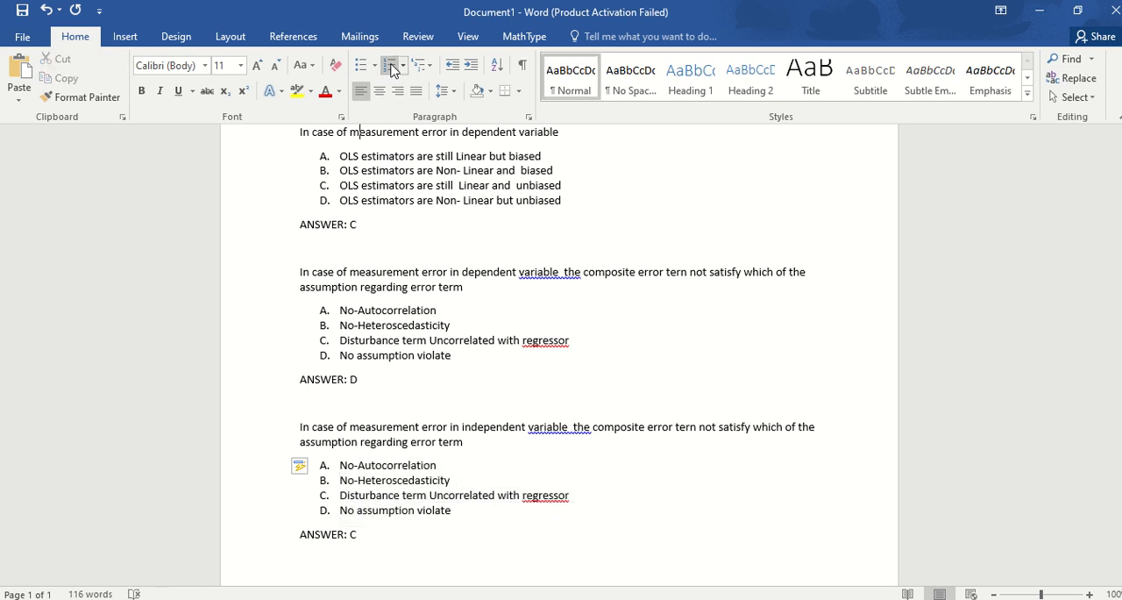
{"action": "left_click", "coordinate": [22, 37]}
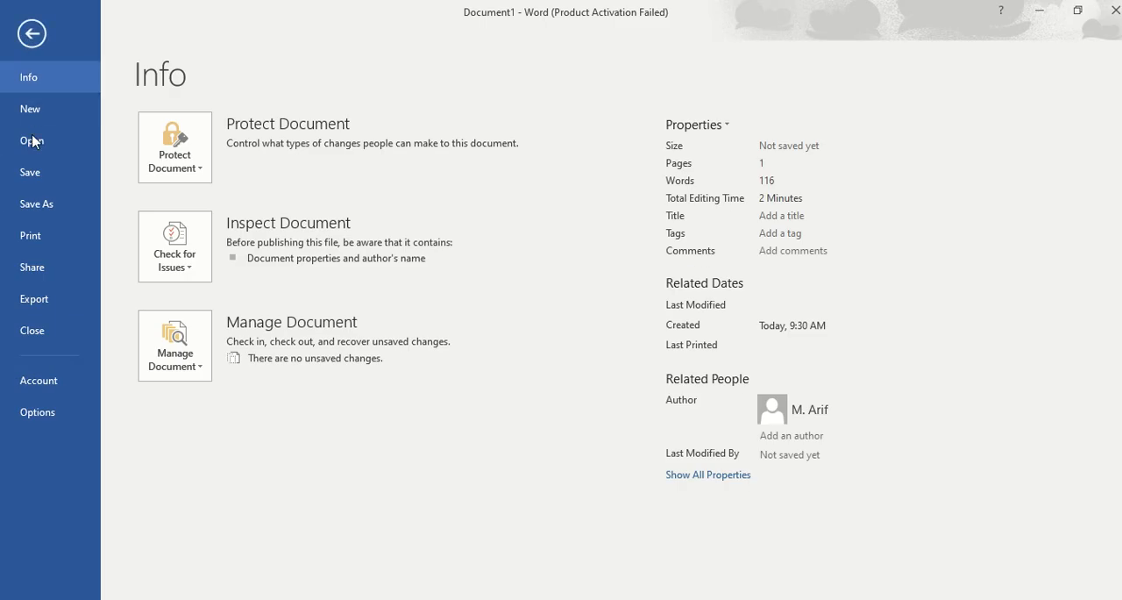
{"action": "left_click", "coordinate": [36, 204]}
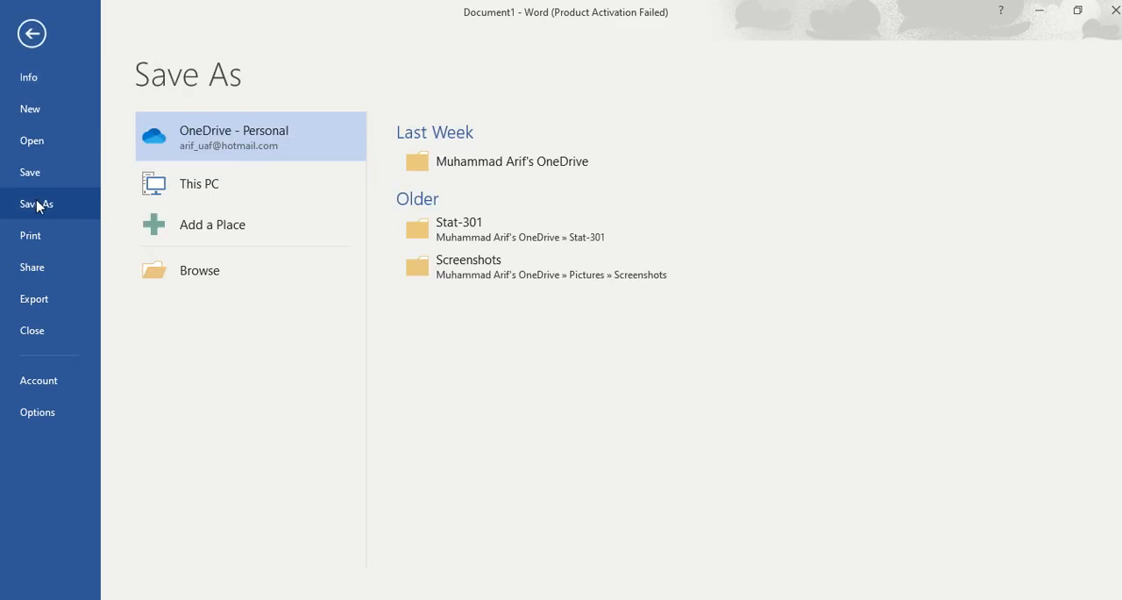
{"action": "left_click", "coordinate": [218, 186]}
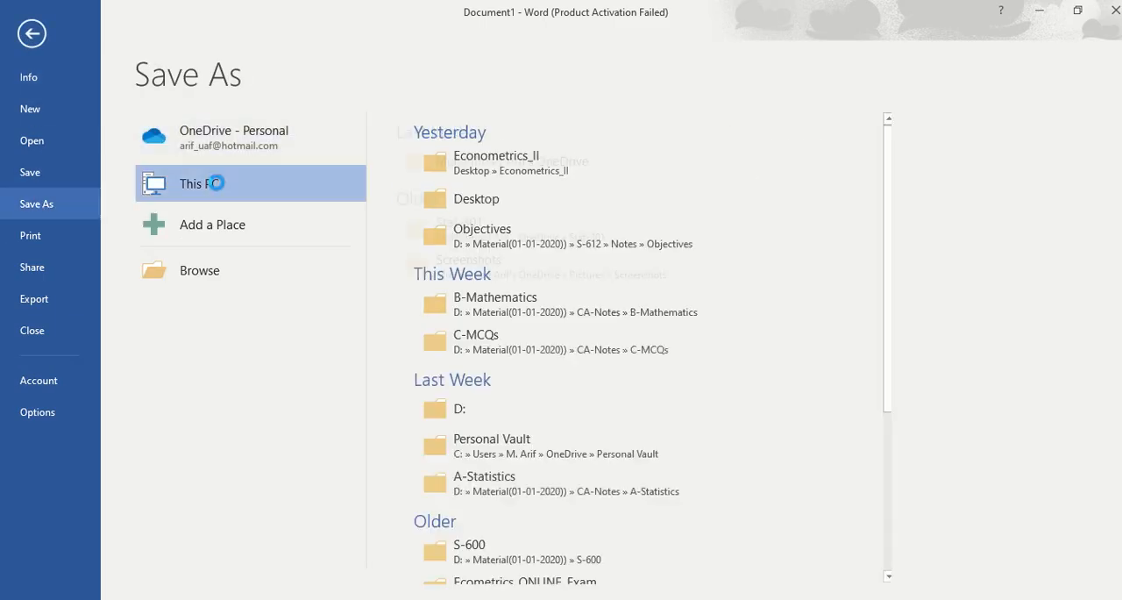
{"action": "left_click", "coordinate": [217, 186]}
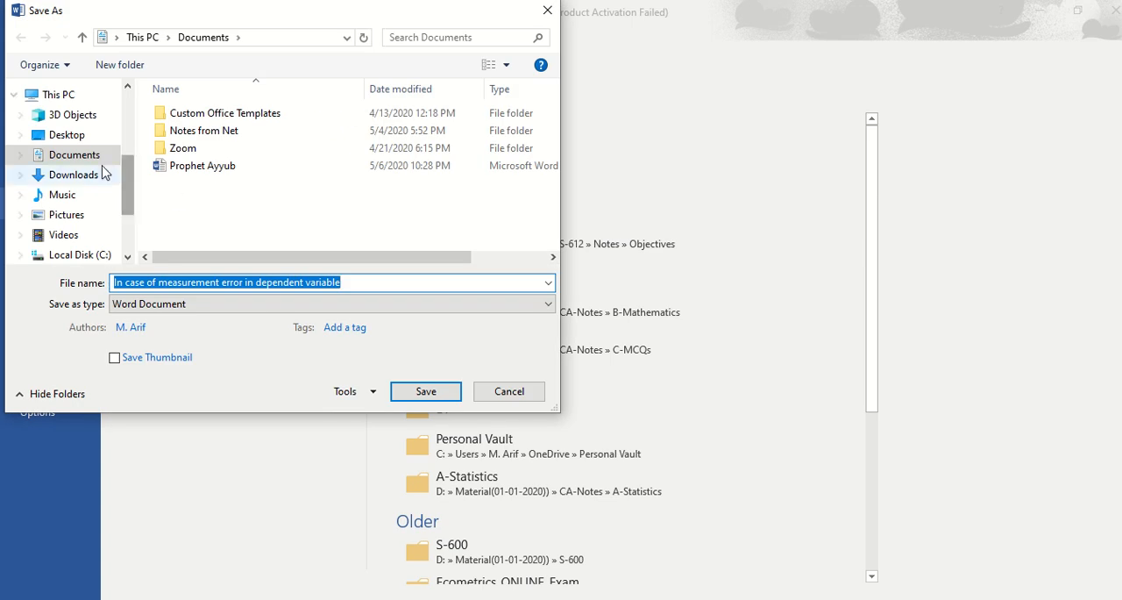
{"action": "left_click", "coordinate": [77, 139]}
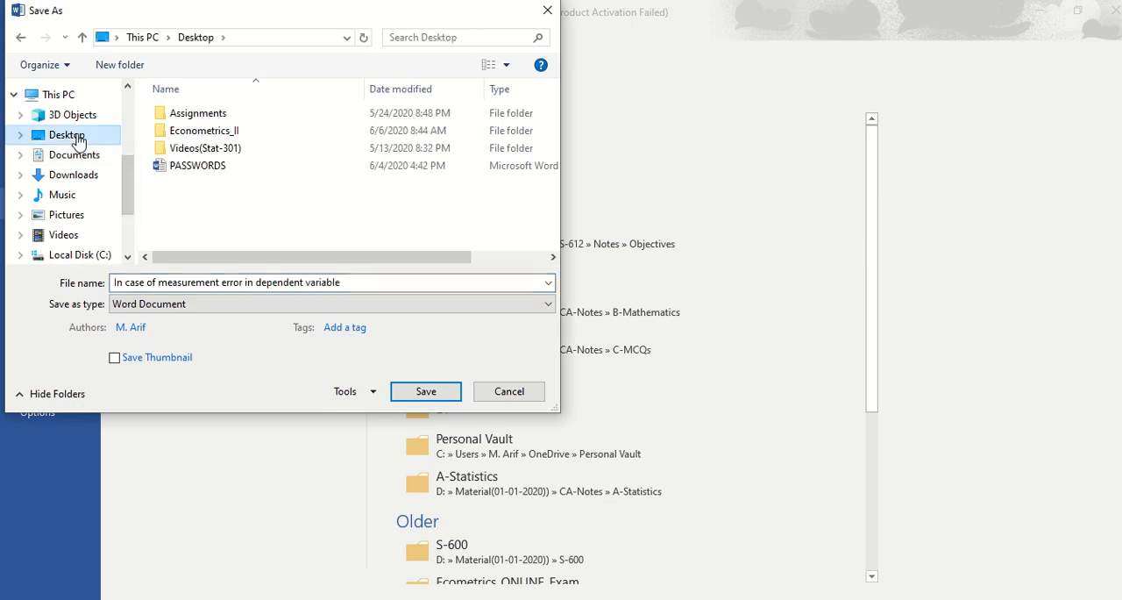
Name the file "Test MID" and set its file type to Plain Text.
{"action": "triple_click", "coordinate": [336, 281]}
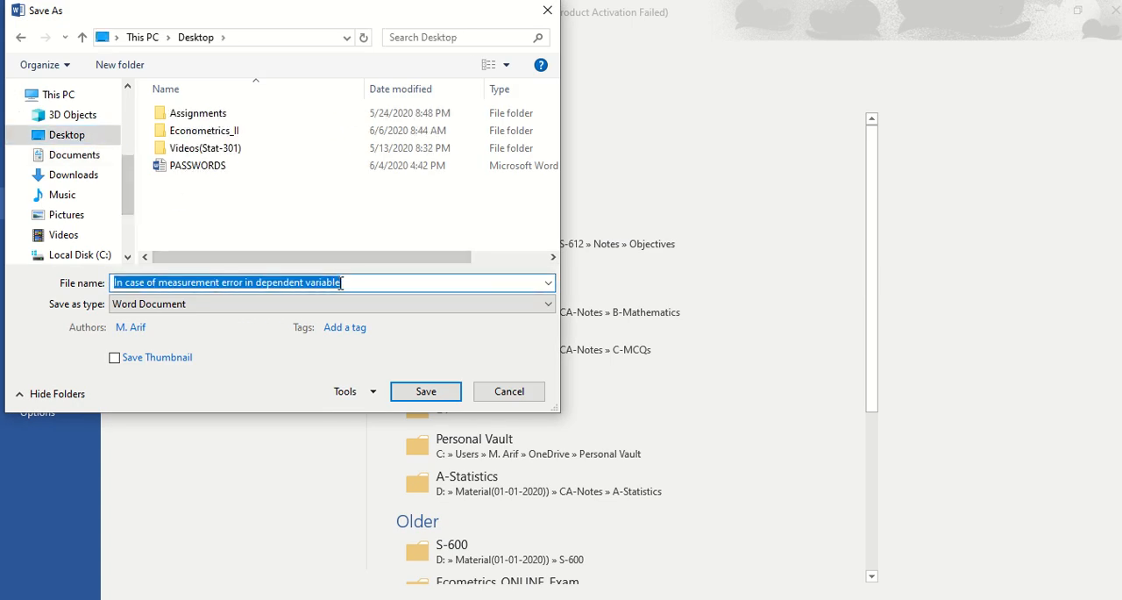
{"action": "type", "text": "Test"}
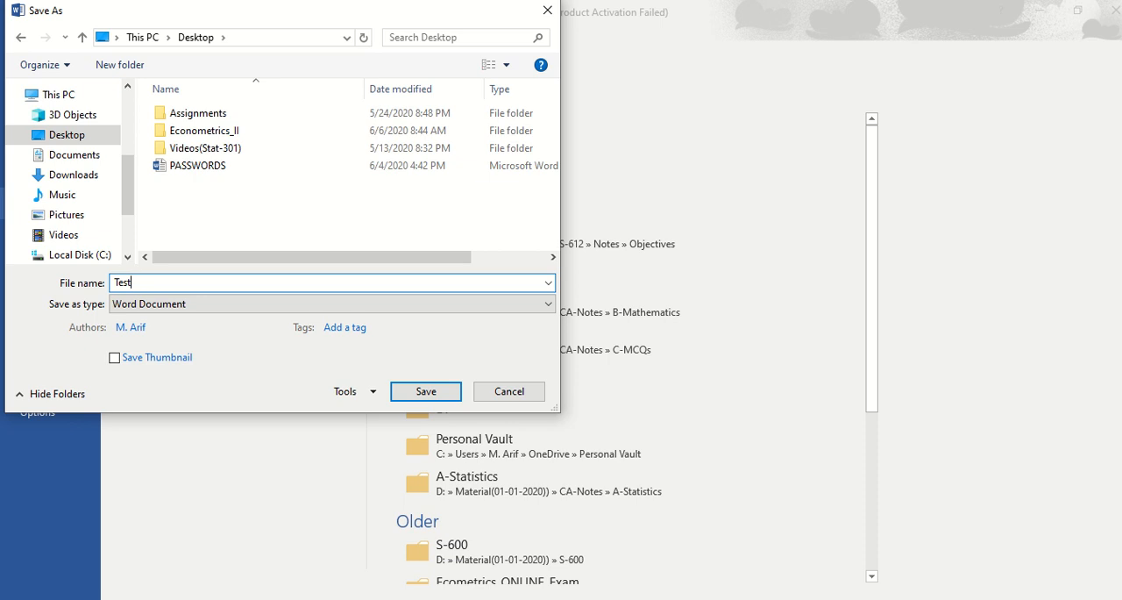
{"action": "type", "text": " MID"}
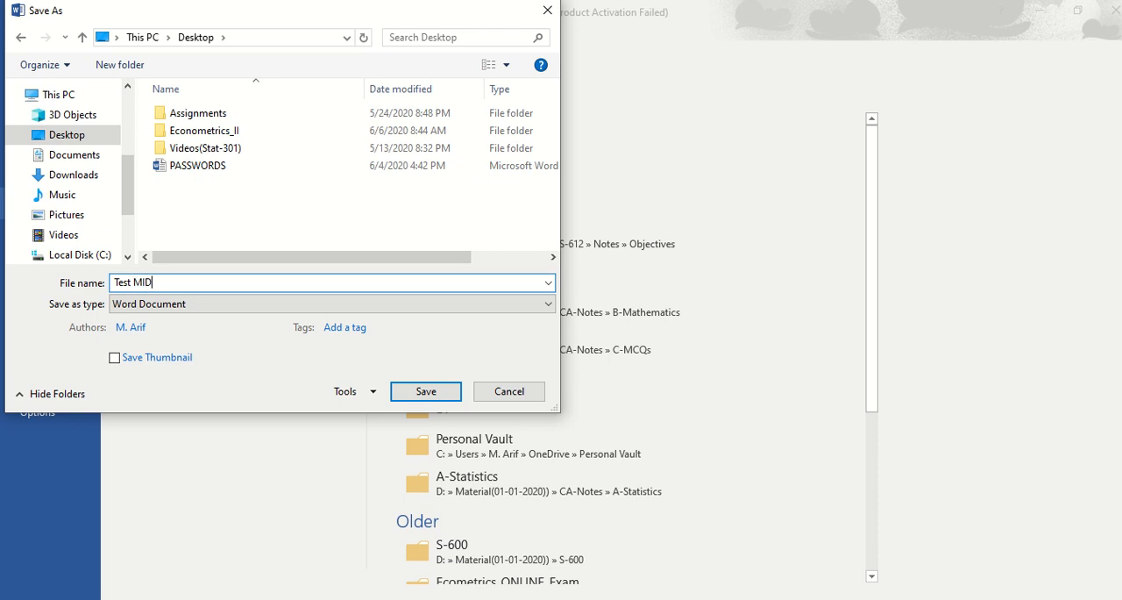
{"action": "left_click", "coordinate": [254, 304]}
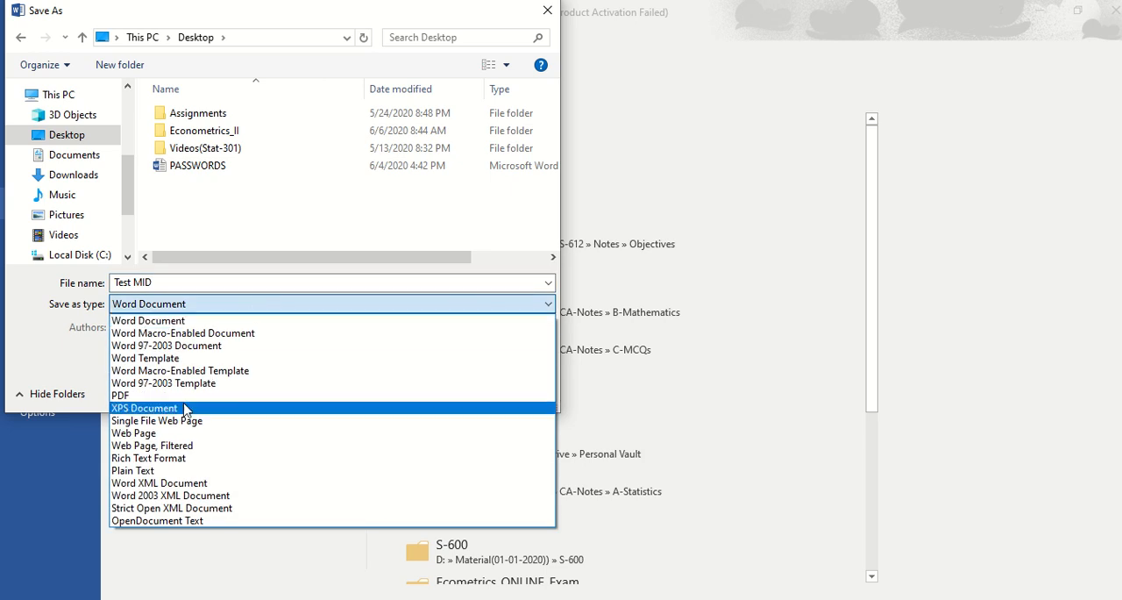
{"action": "left_click", "coordinate": [140, 470]}
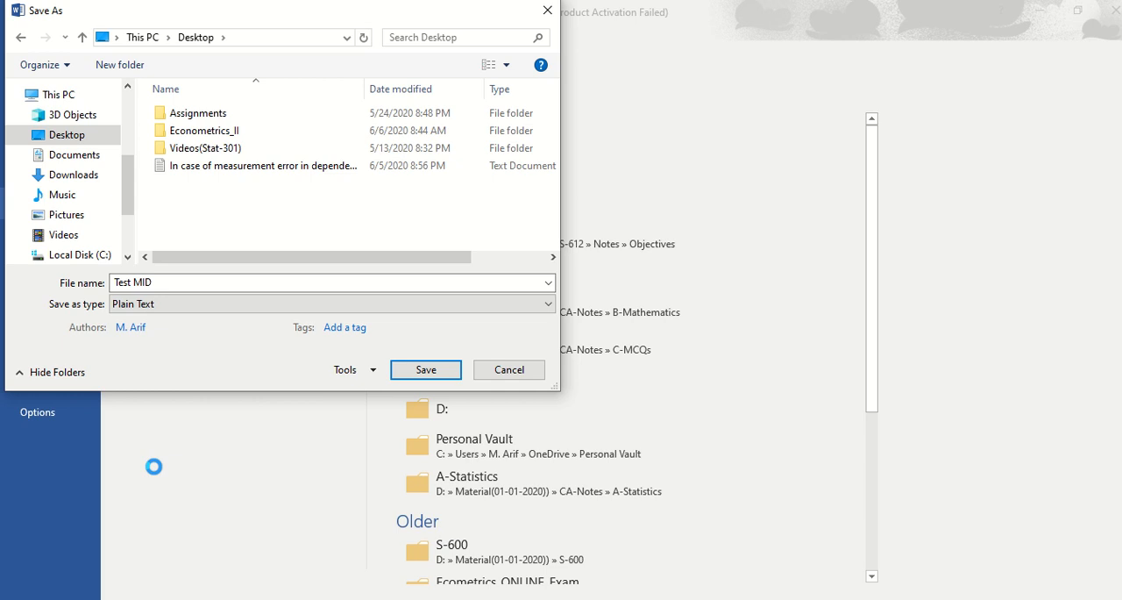
Save the Test MID text file with the Windows (Default) text encoding.
{"action": "left_click", "coordinate": [756, 598]}
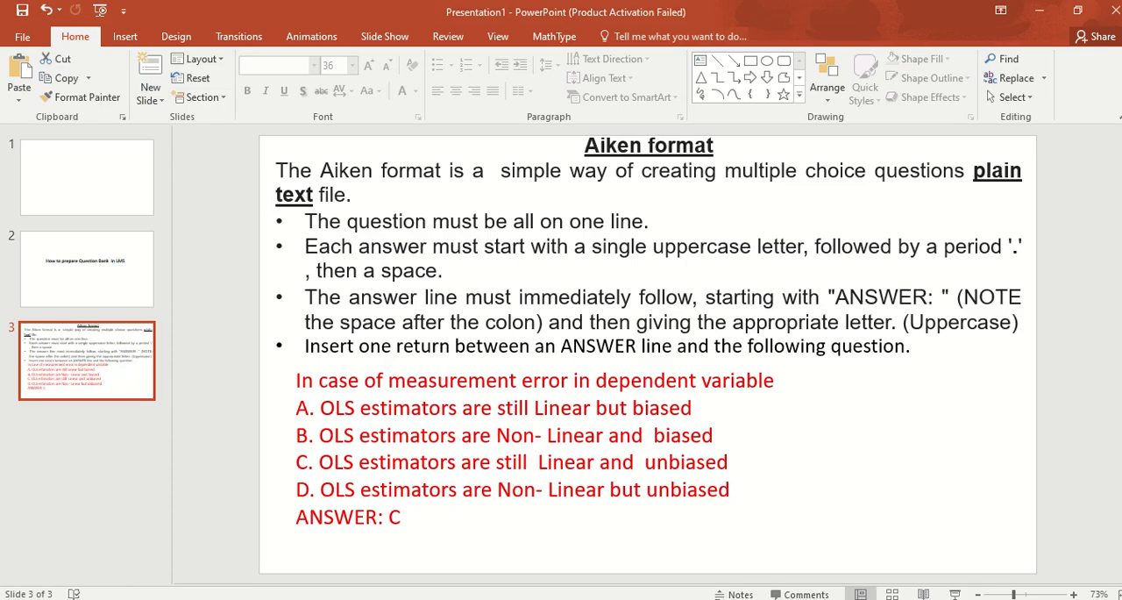
{"action": "left_click", "coordinate": [755, 598]}
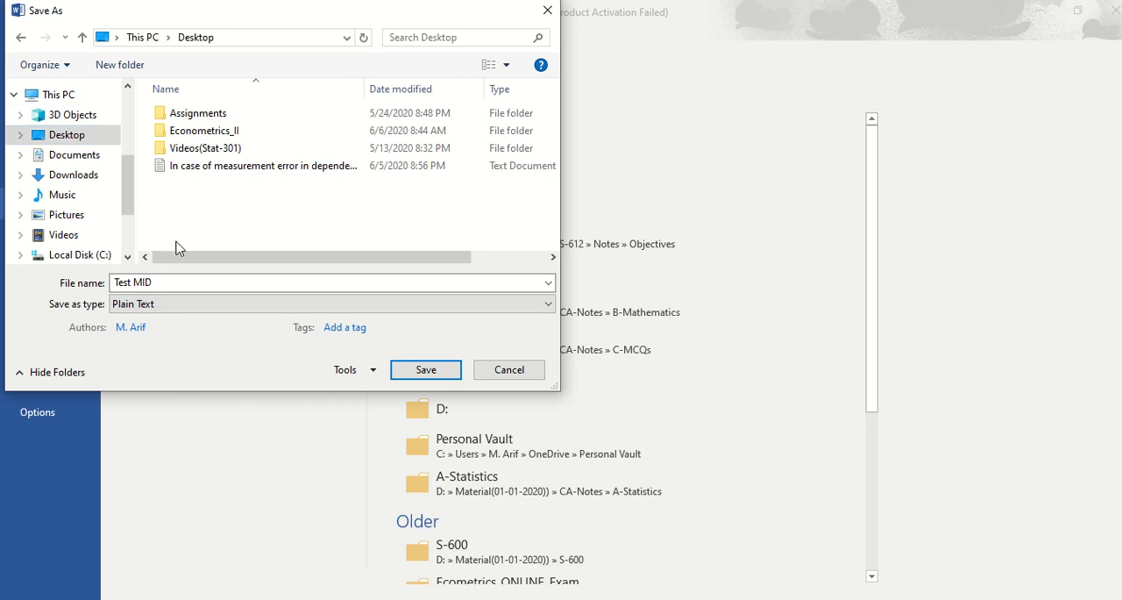
{"action": "left_click", "coordinate": [426, 371]}
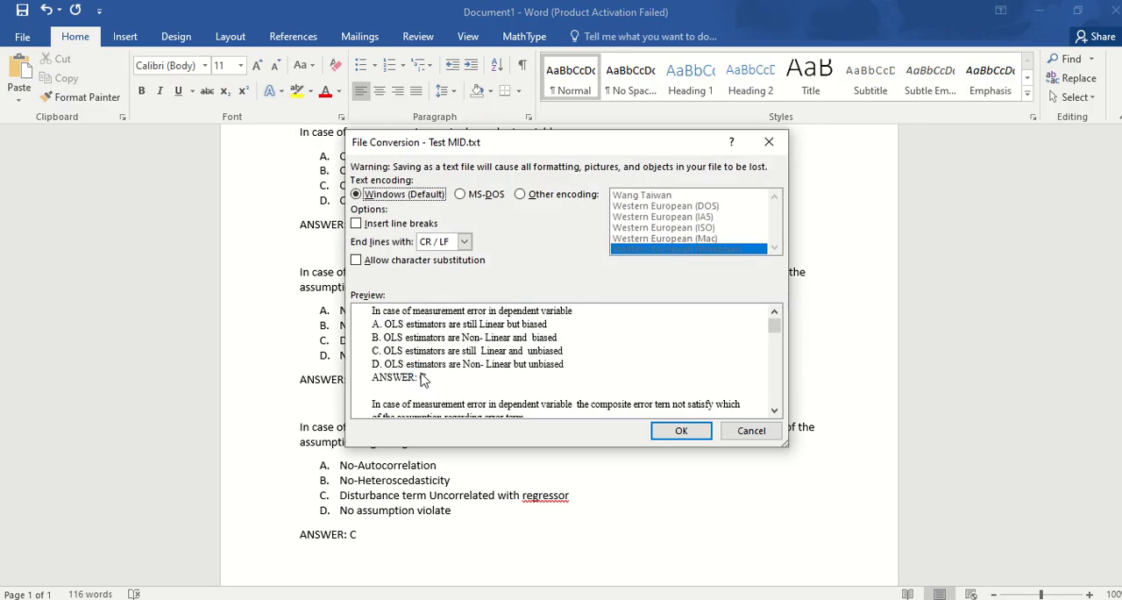
{"action": "left_click", "coordinate": [662, 430]}
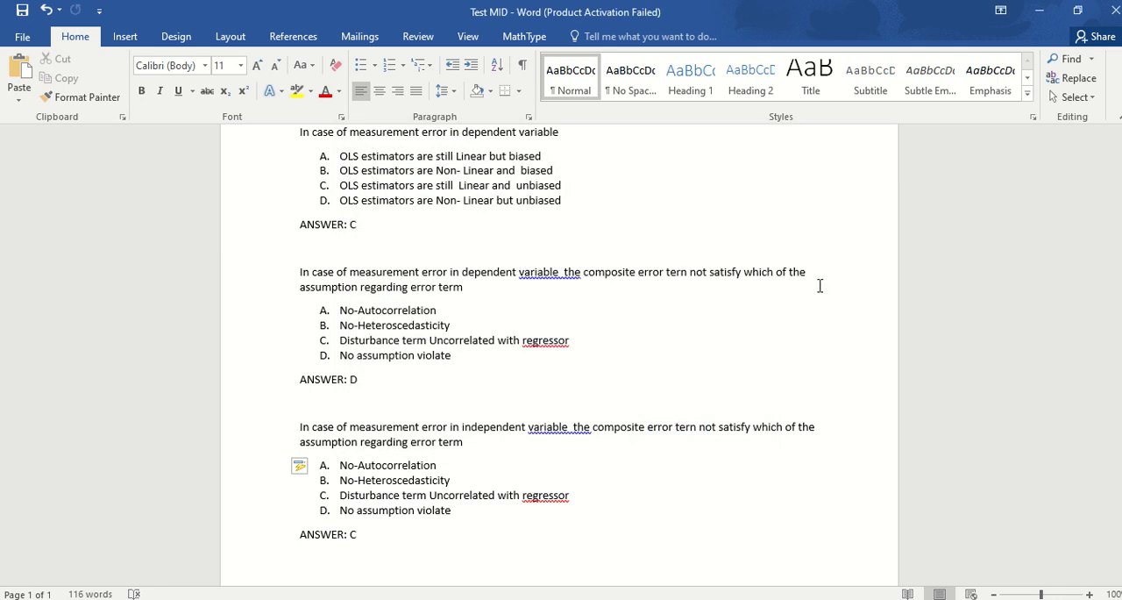
Close the Word document and minimize the presentation and browser windows to reveal the desktop.
{"action": "left_click", "coordinate": [1116, 17]}
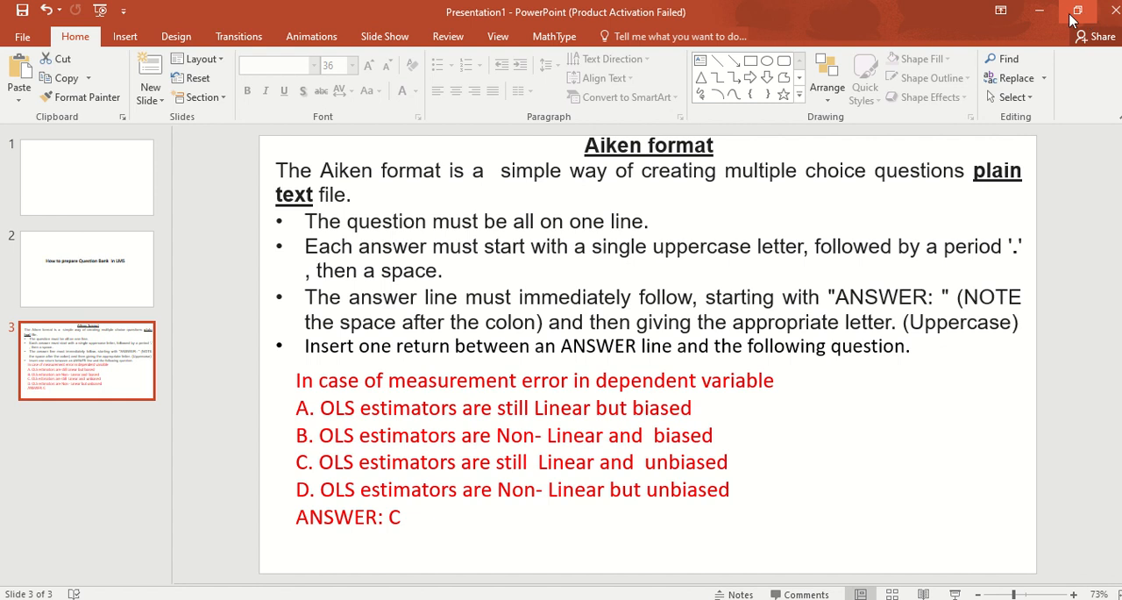
{"action": "left_click", "coordinate": [1040, 13]}
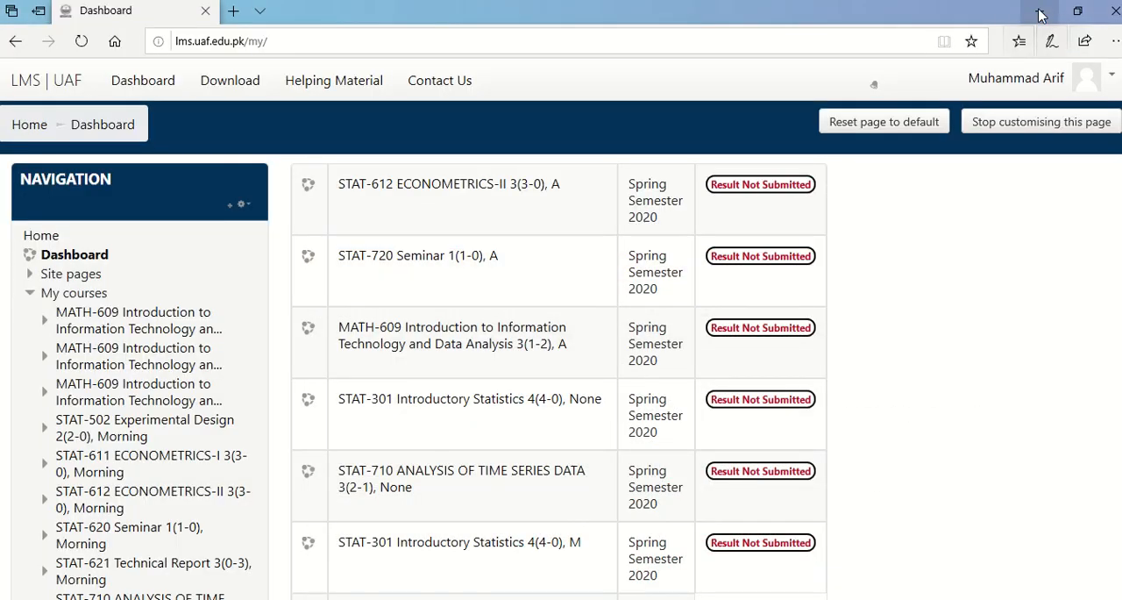
{"action": "left_click", "coordinate": [1040, 14]}
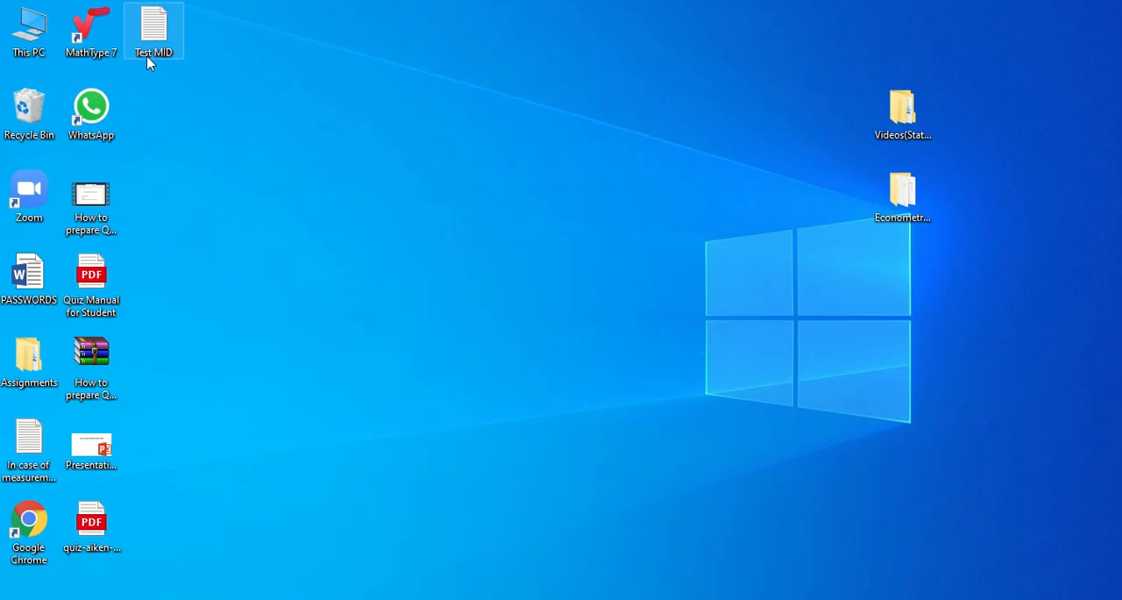
Move the Test MID file to an empty area of the desktop and review its questions in Notepad.
{"action": "left_click_drag", "start_coordinate": [149, 35], "coordinate": [476, 233]}
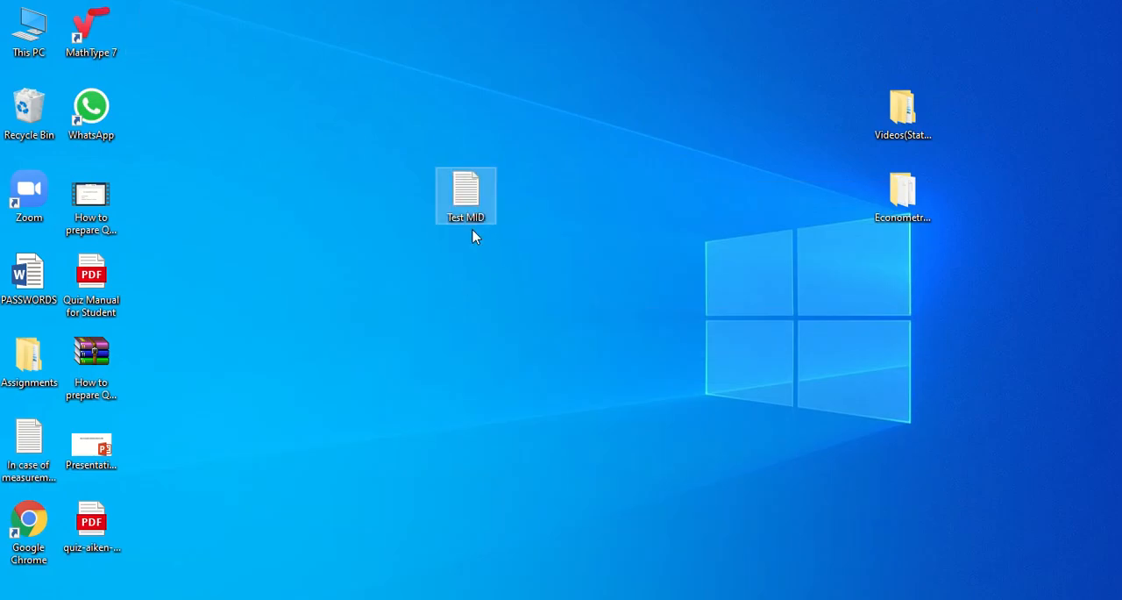
{"action": "double_click", "coordinate": [466, 194]}
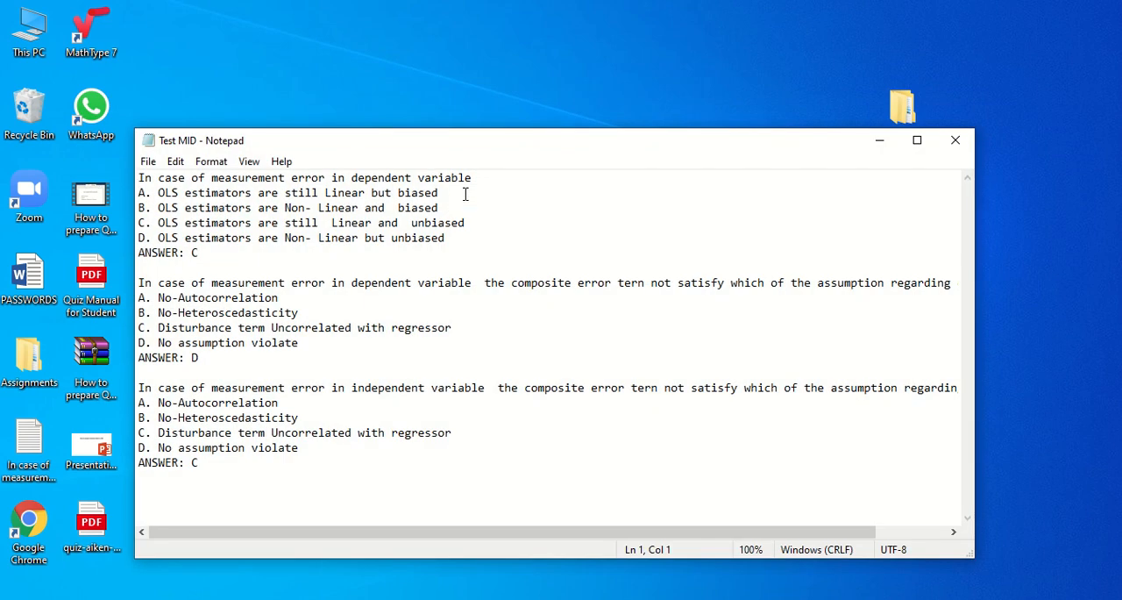
{"action": "left_click", "coordinate": [954, 142]}
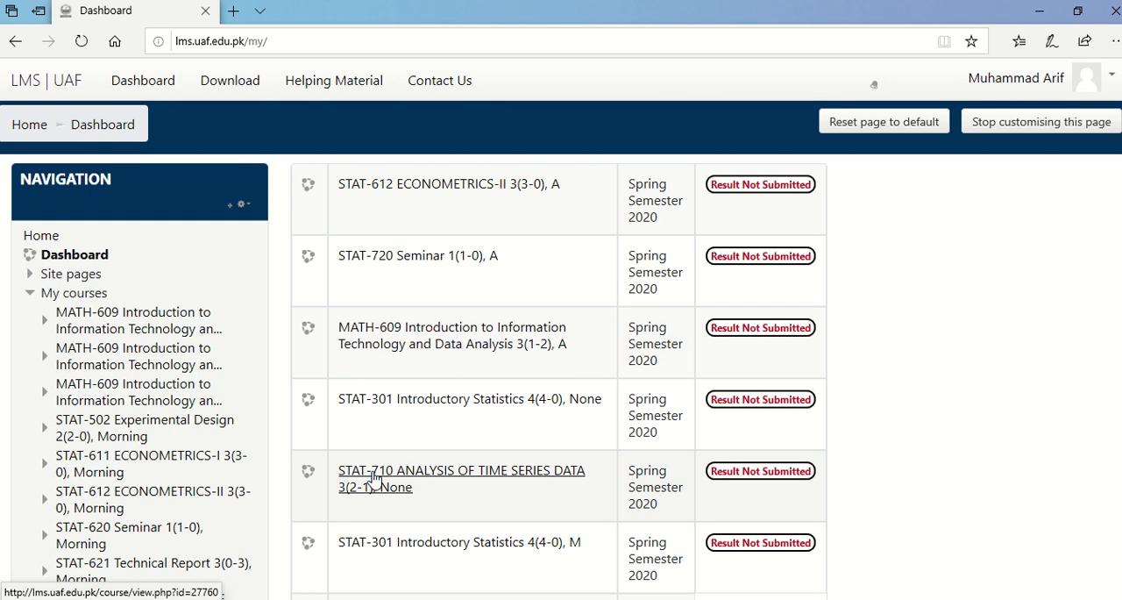
Switch to the LMS in the browser and open the question bank of the STAT-710 ANALYSIS OF TIME SERIES DATA course.
{"action": "mouse_move", "coordinate": [446, 3]}
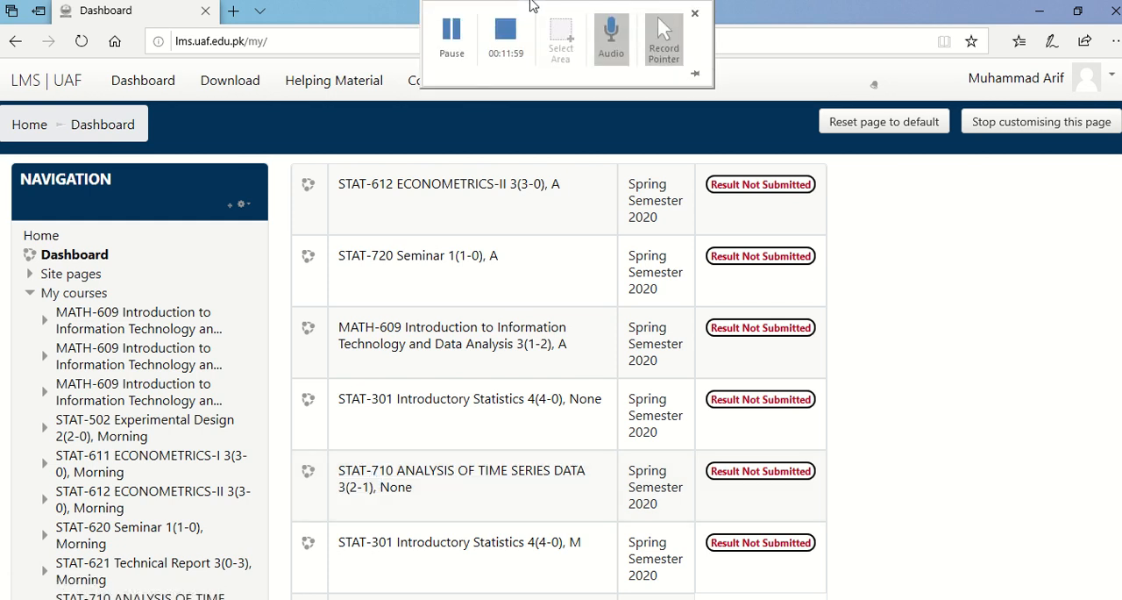
{"action": "left_click", "coordinate": [399, 473]}
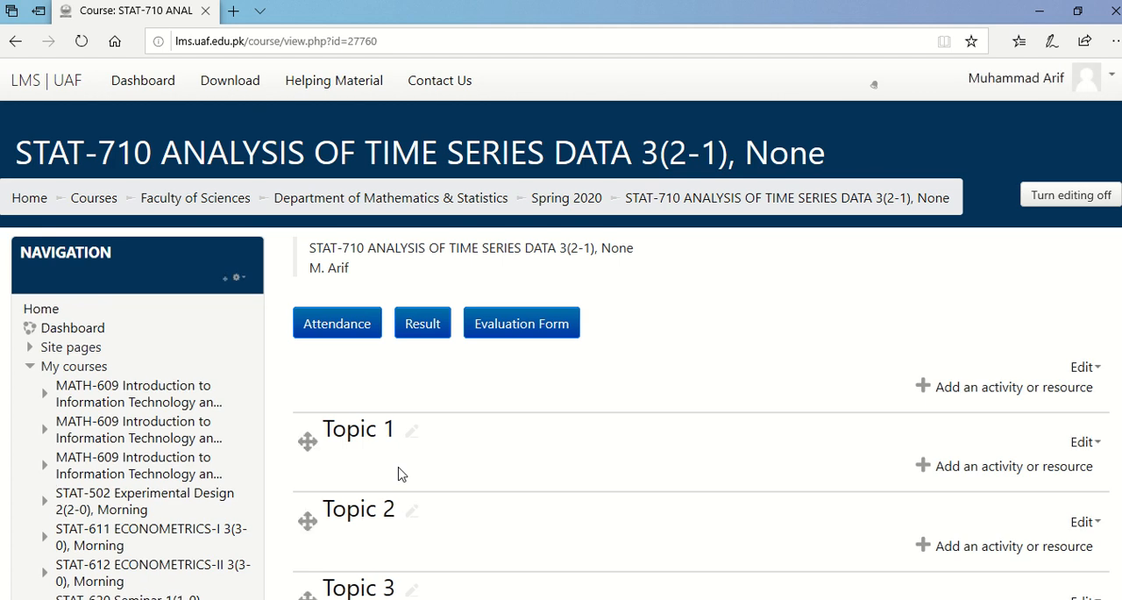
{"action": "left_click_drag", "start_coordinate": [1121, 109], "coordinate": [1115, 544]}
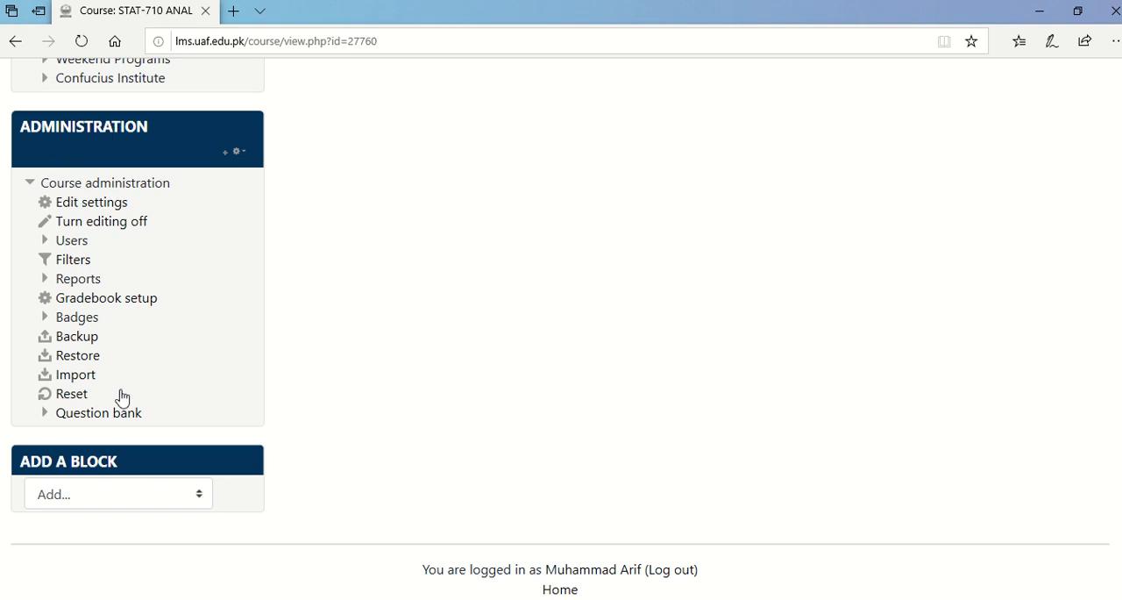
{"action": "left_click", "coordinate": [98, 413]}
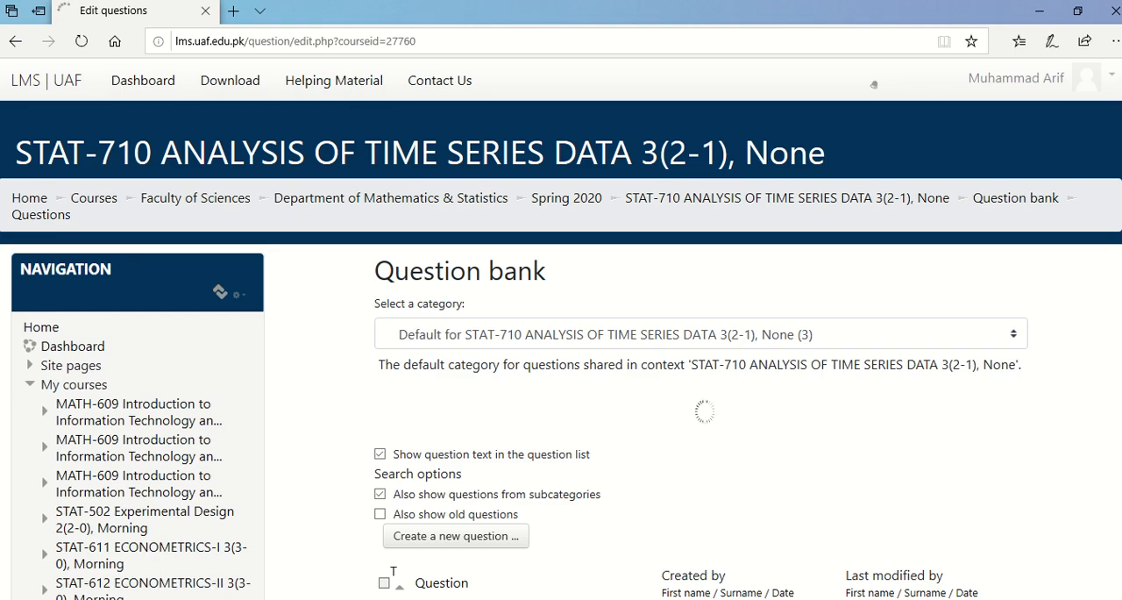
Open the question bank's import page and select Aiken format as the file format.
{"action": "scroll", "coordinate": [701, 351], "scroll_direction": "down", "scroll_amount": 5}
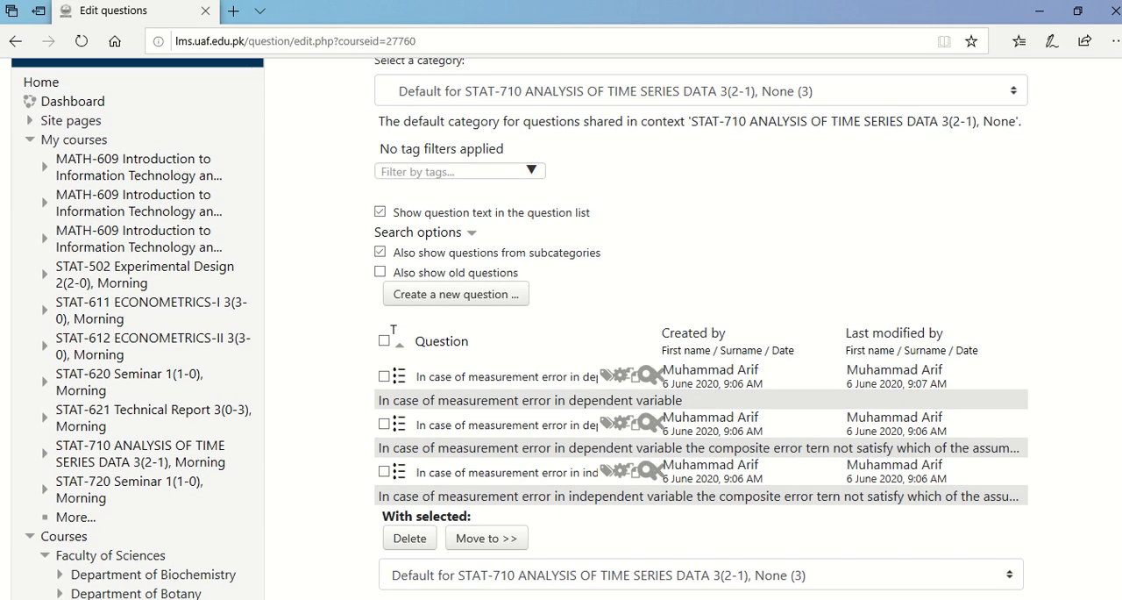
{"action": "scroll", "coordinate": [561, 329], "scroll_direction": "down", "scroll_amount": 3}
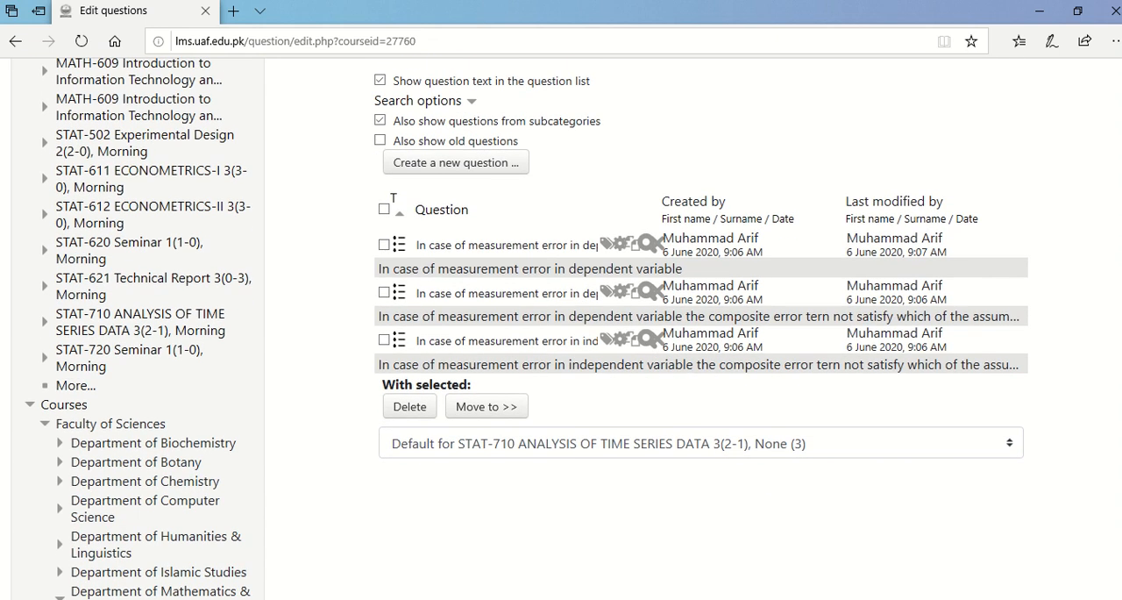
{"action": "scroll", "coordinate": [561, 329], "scroll_direction": "down", "scroll_amount": 15}
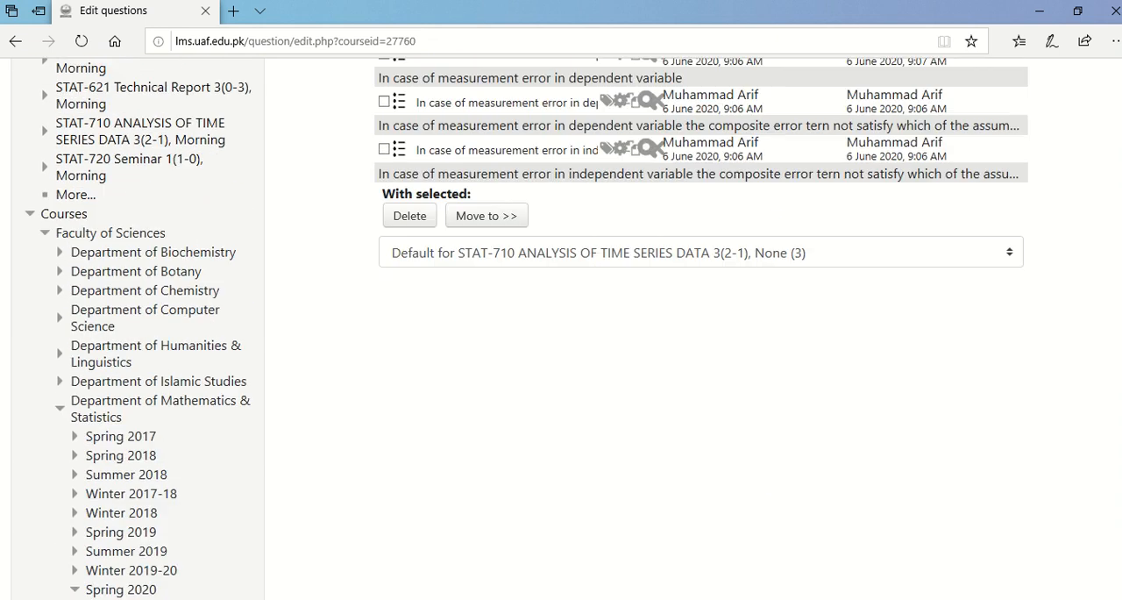
{"action": "scroll", "coordinate": [561, 329], "scroll_direction": "down", "scroll_amount": 10}
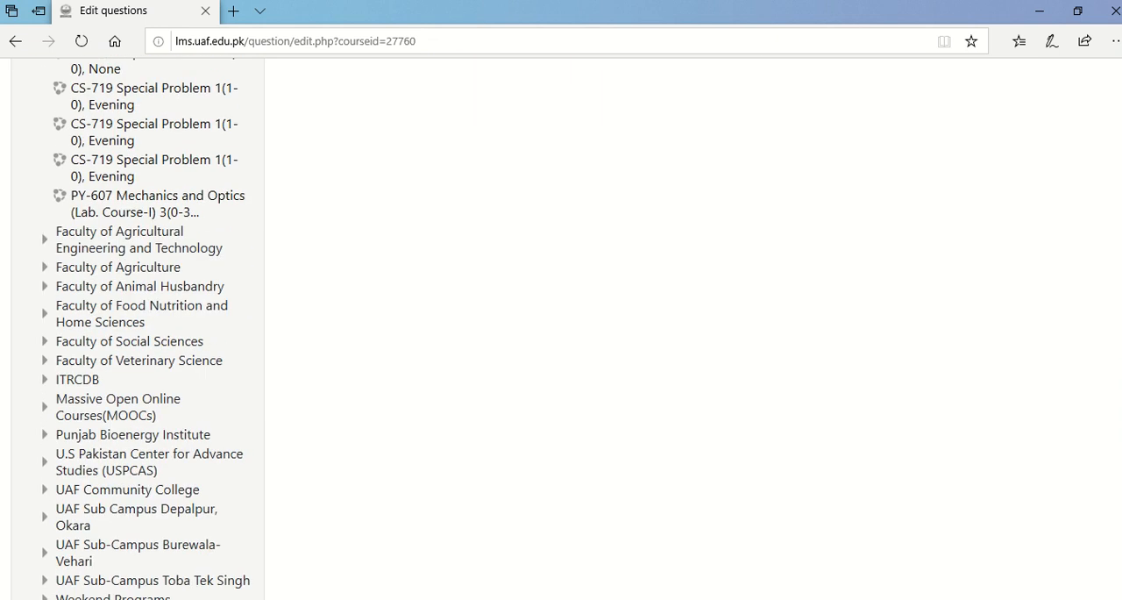
{"action": "scroll", "coordinate": [561, 329], "scroll_direction": "down", "scroll_amount": 1}
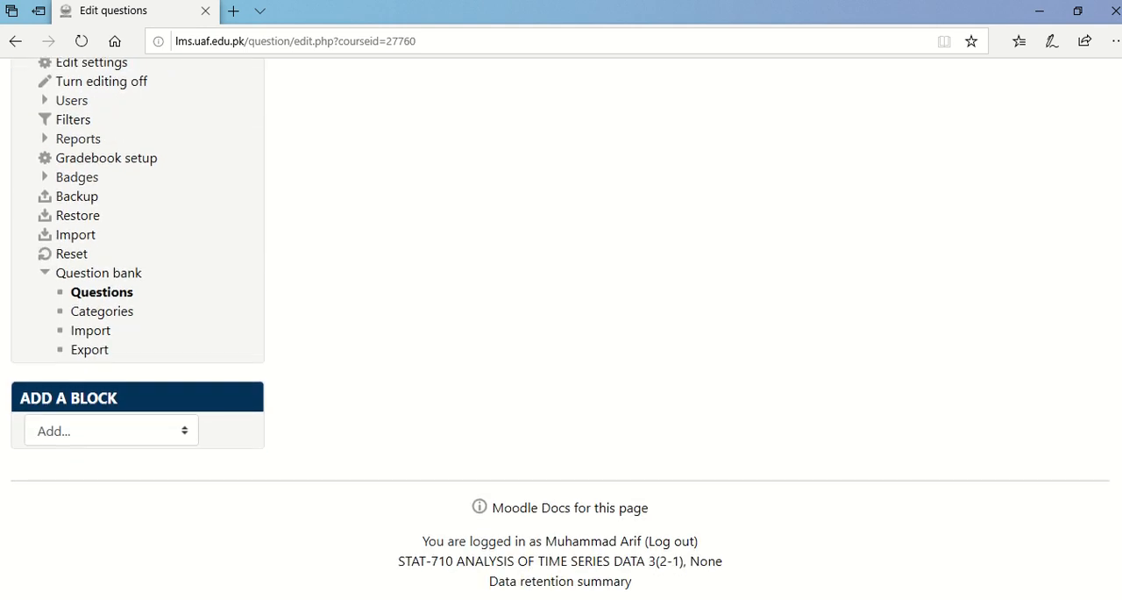
{"action": "left_click", "coordinate": [83, 338]}
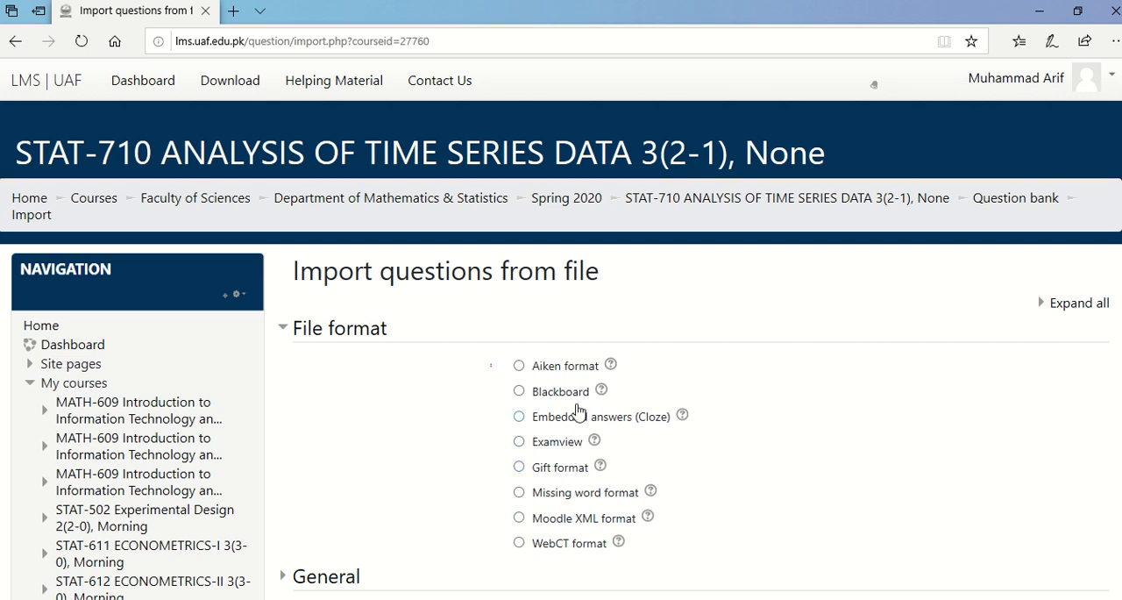
{"action": "left_click", "coordinate": [520, 369]}
Upload the MID text file from the Econometrics_II folder on the desktop as the question import file.
{"action": "scroll", "coordinate": [412, 242], "scroll_direction": "down", "scroll_amount": 4}
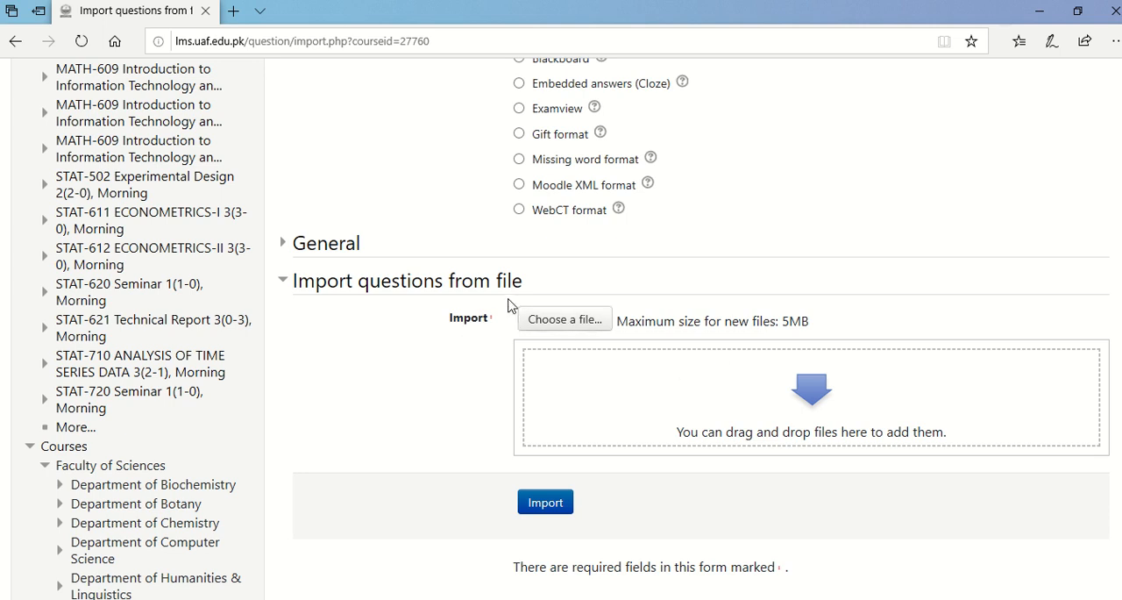
{"action": "left_click", "coordinate": [542, 321]}
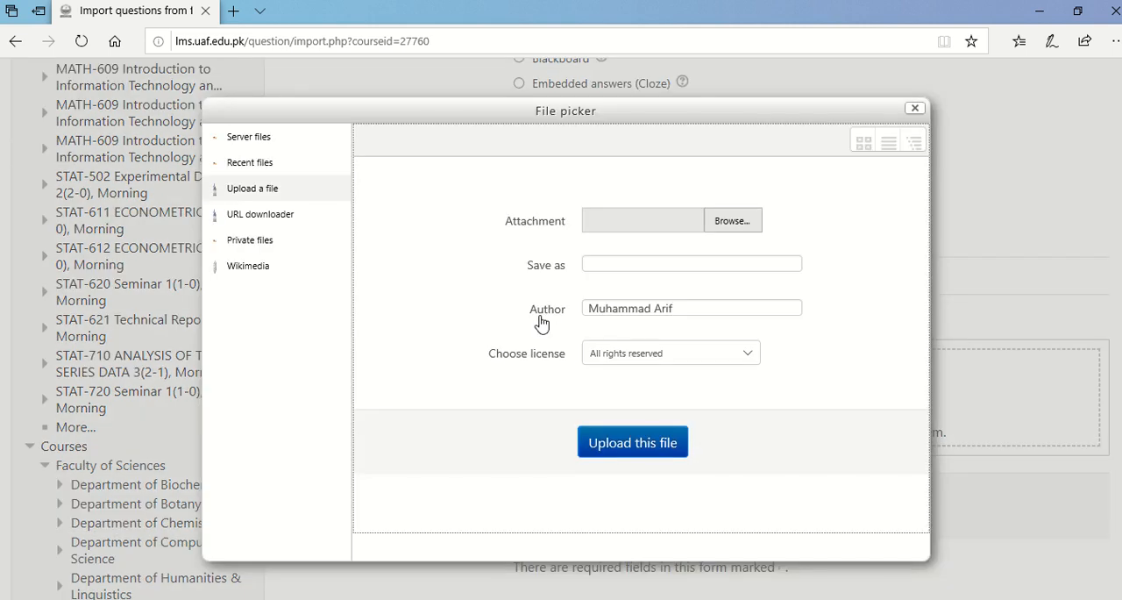
{"action": "left_click", "coordinate": [733, 222]}
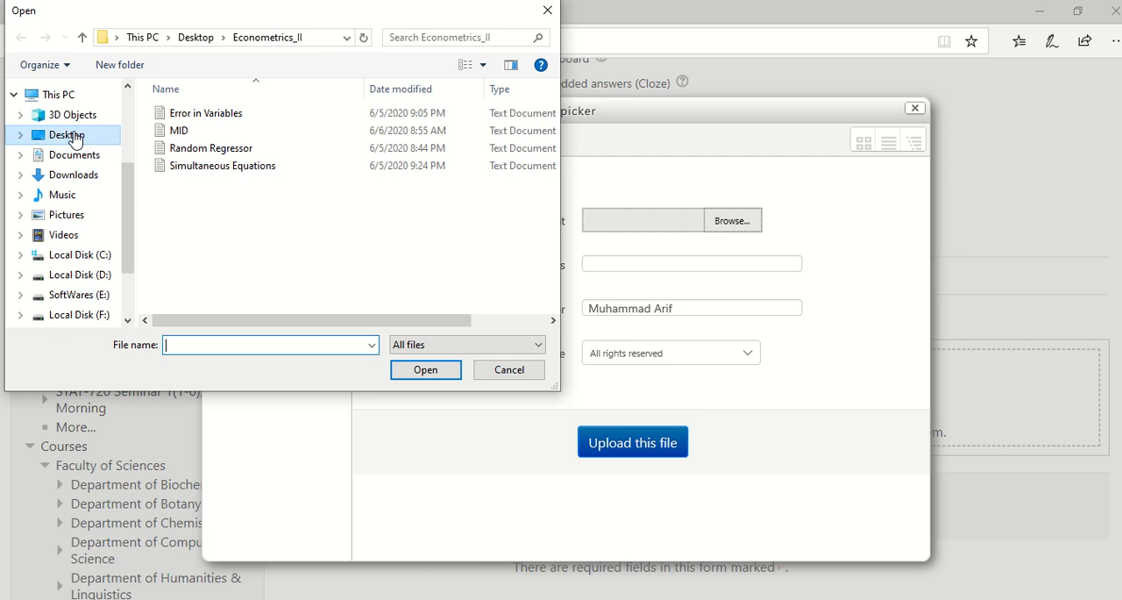
{"action": "left_click", "coordinate": [184, 135]}
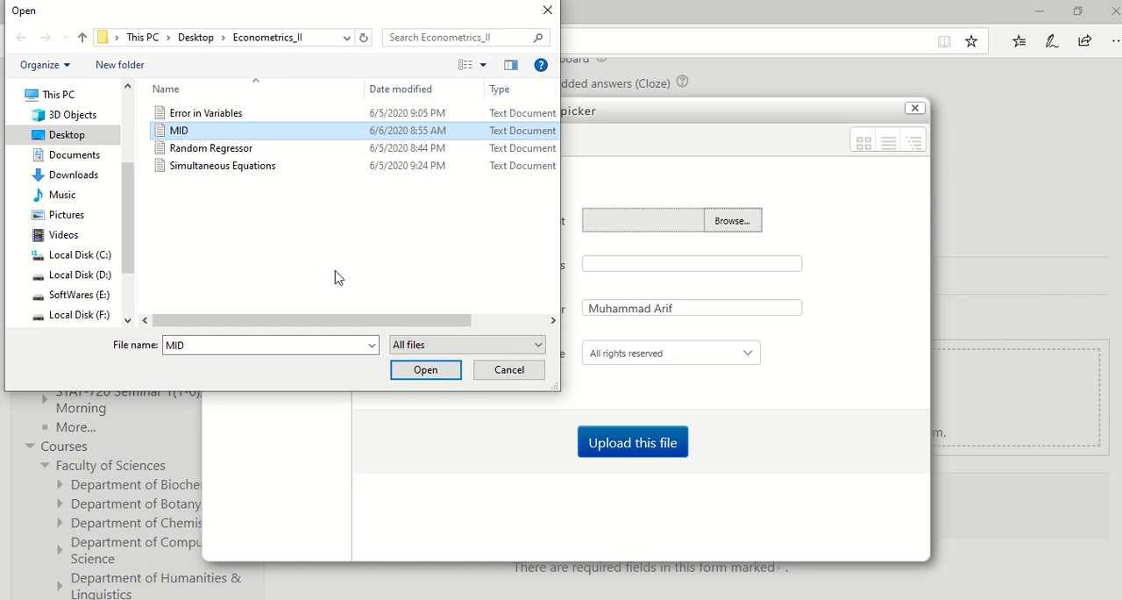
{"action": "left_click", "coordinate": [410, 371]}
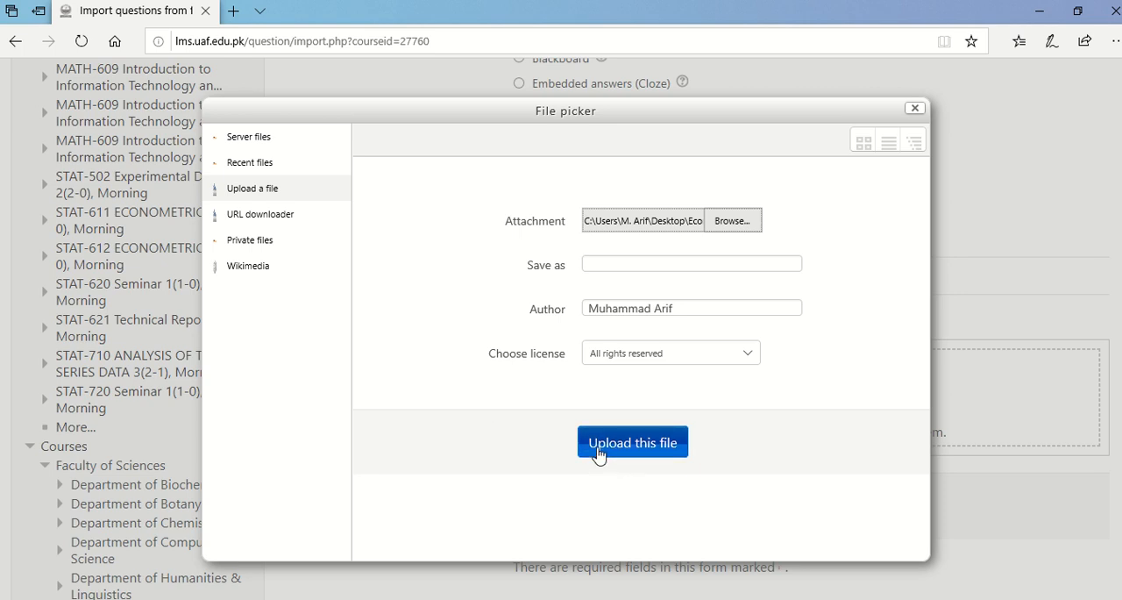
{"action": "left_click", "coordinate": [652, 455]}
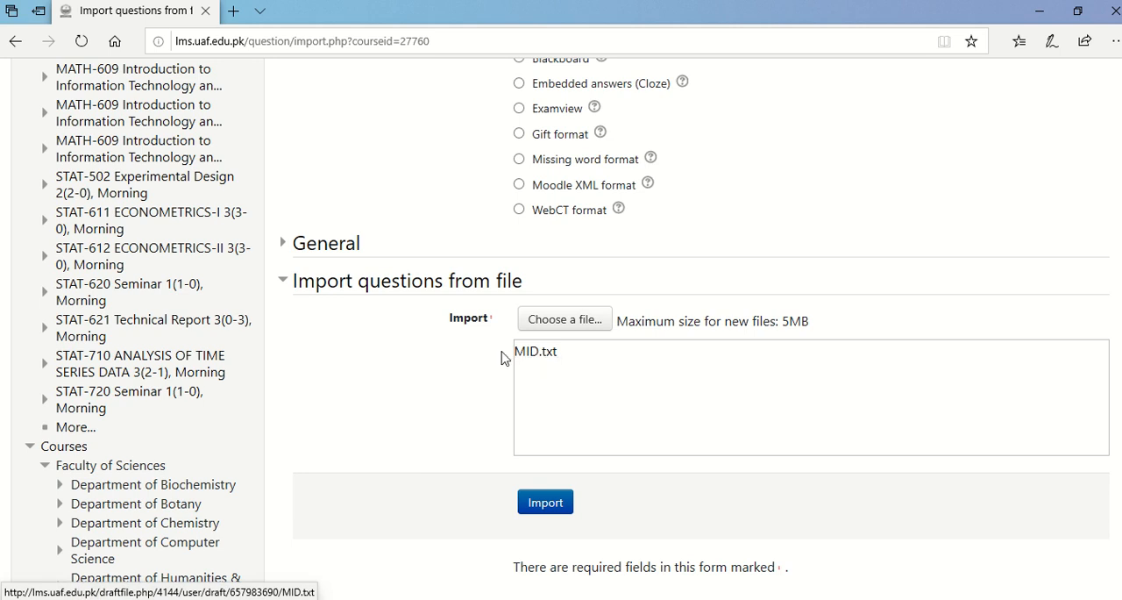
Import the questions from MID.txt and continue to the course's question bank list to review them.
{"action": "left_click", "coordinate": [546, 513]}
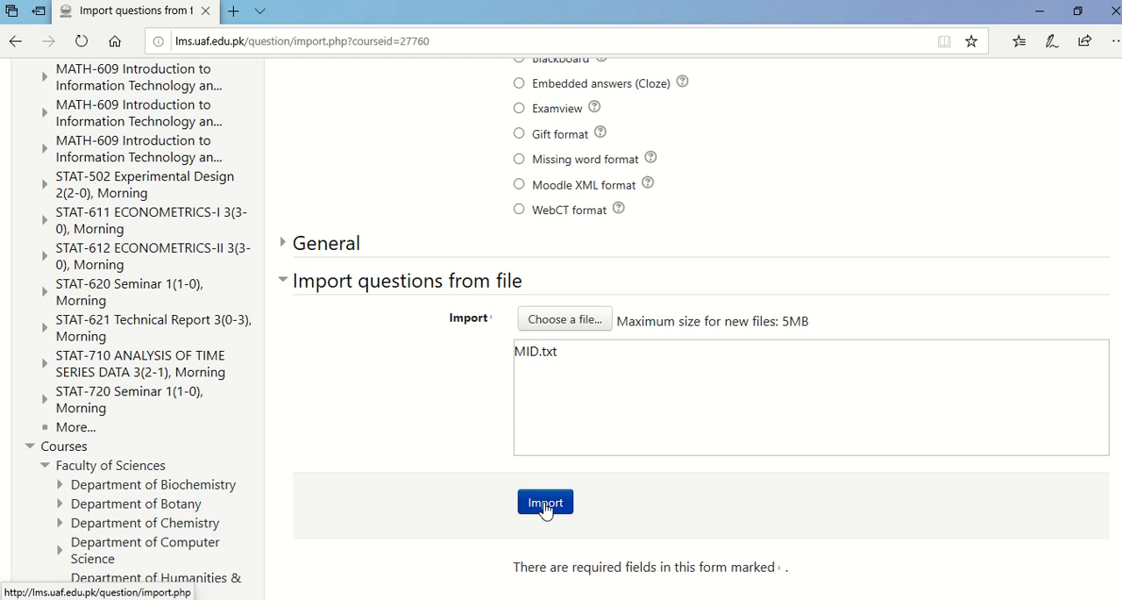
{"action": "left_click", "coordinate": [545, 503]}
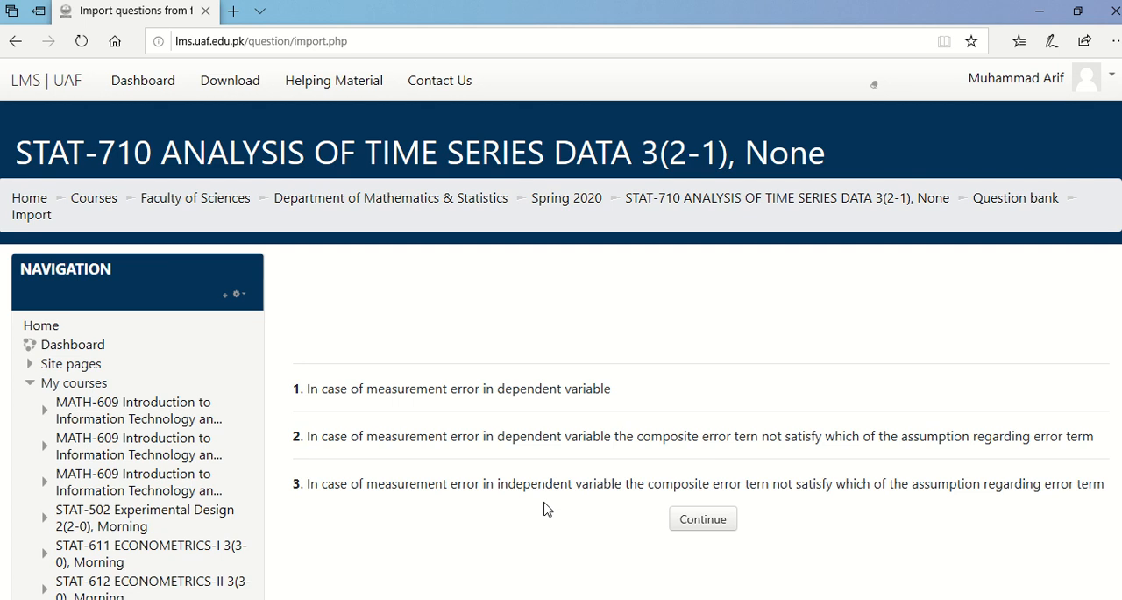
{"action": "left_click", "coordinate": [712, 523]}
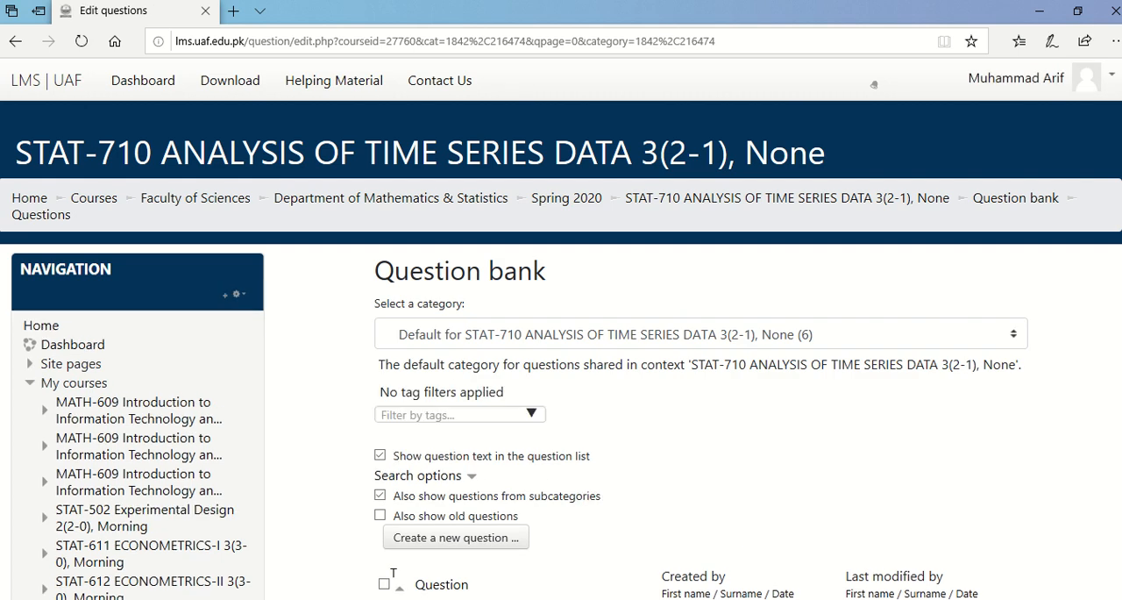
{"action": "scroll", "coordinate": [701, 351], "scroll_direction": "down", "scroll_amount": 5}
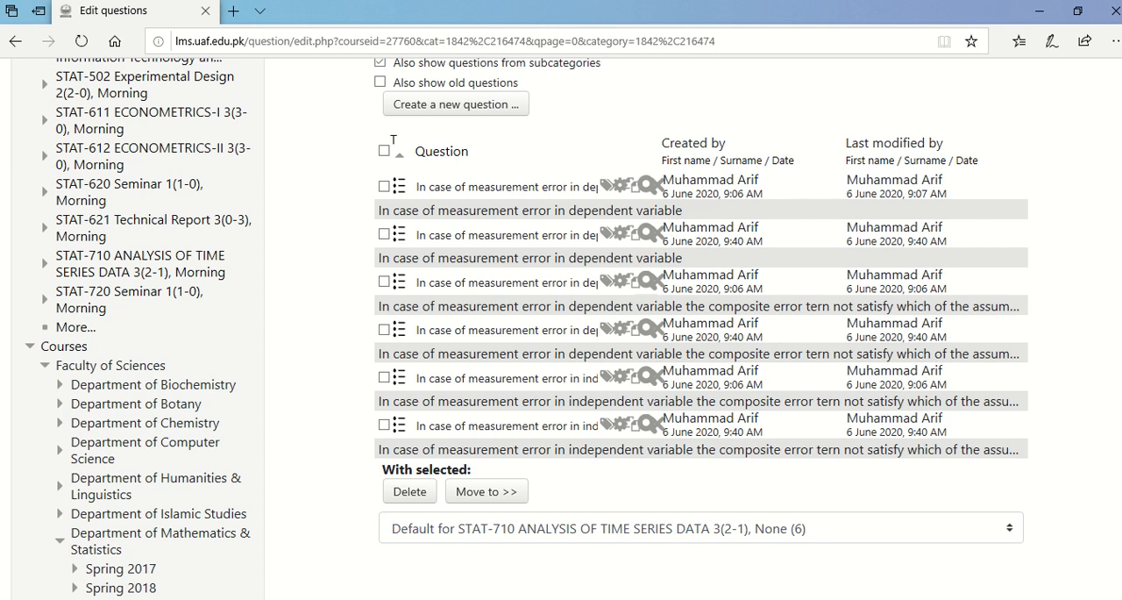
Examine the form for creating a new Multiple choice question and return to the question bank.
{"action": "left_click", "coordinate": [452, 105]}
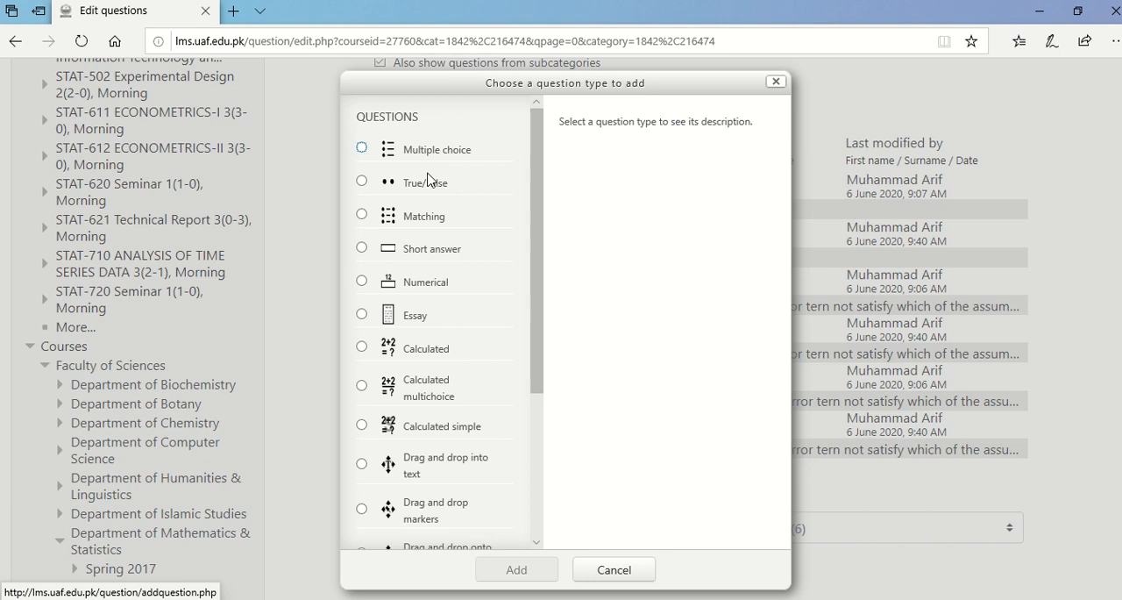
{"action": "double_click", "coordinate": [421, 150]}
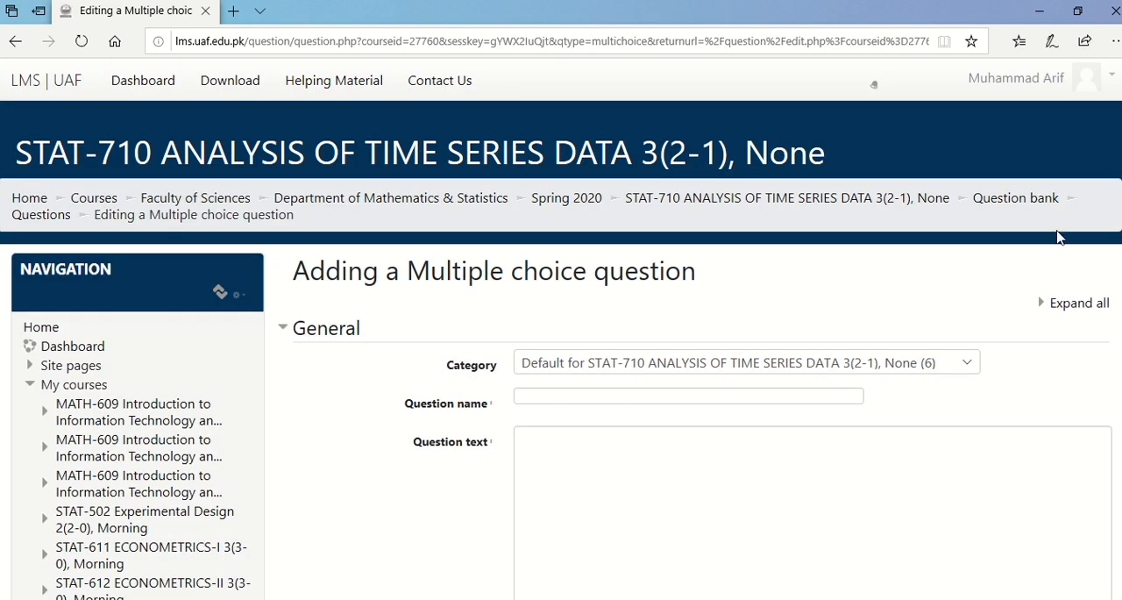
{"action": "scroll", "coordinate": [874, 84], "scroll_direction": "down", "scroll_amount": 15}
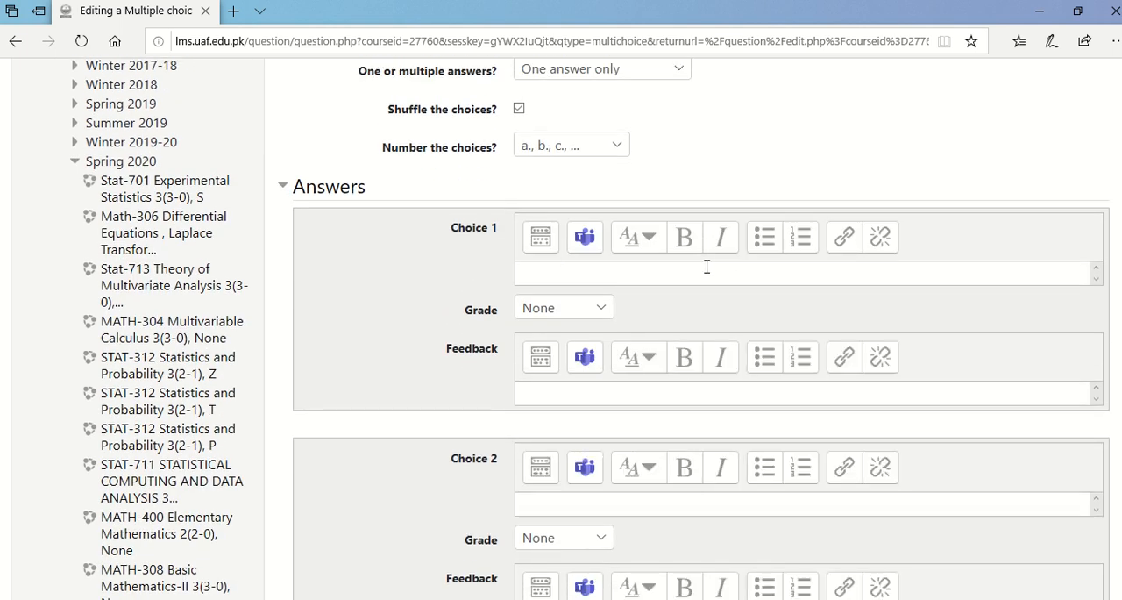
{"action": "left_click", "coordinate": [13, 47]}
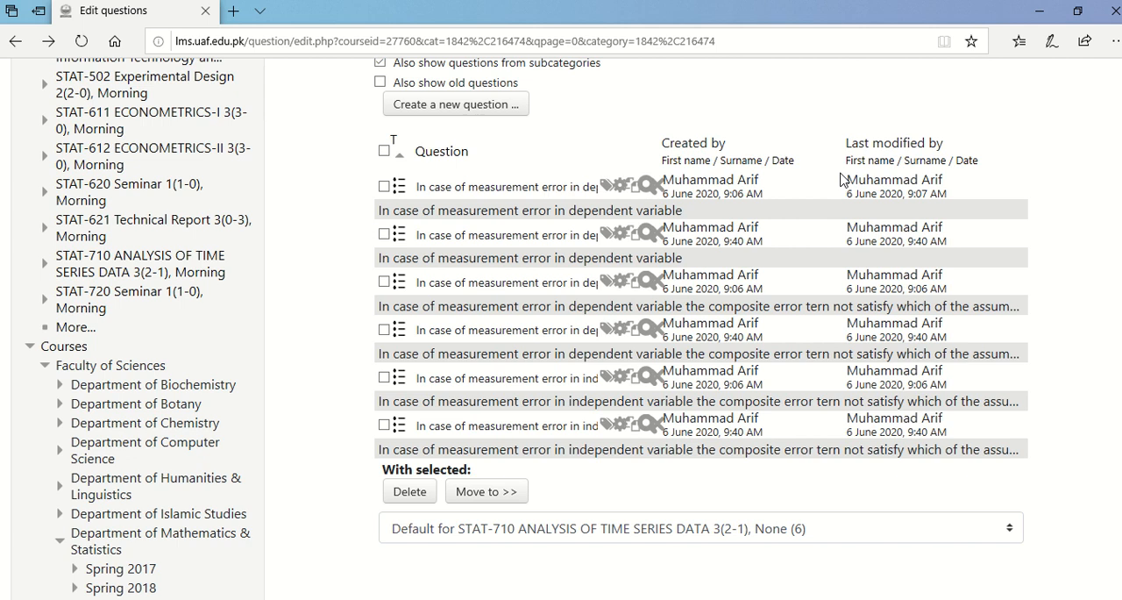
Go to the STAT-710 course page and add a Quiz activity to the general section above Topic 1.
{"action": "scroll", "coordinate": [873, 85], "scroll_direction": "up", "scroll_amount": 5}
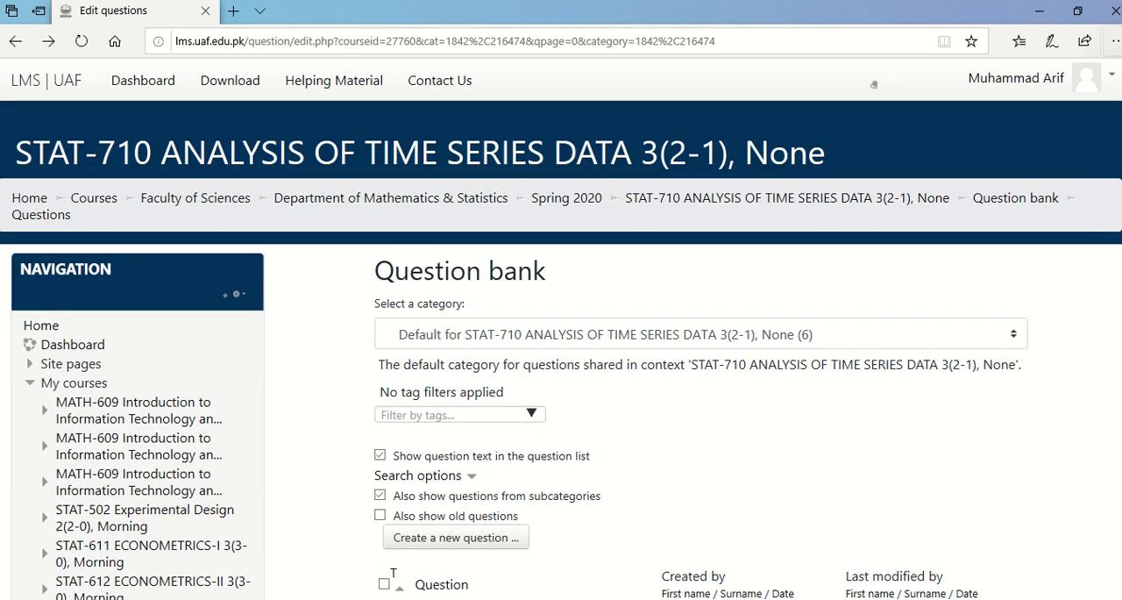
{"action": "left_click", "coordinate": [798, 202]}
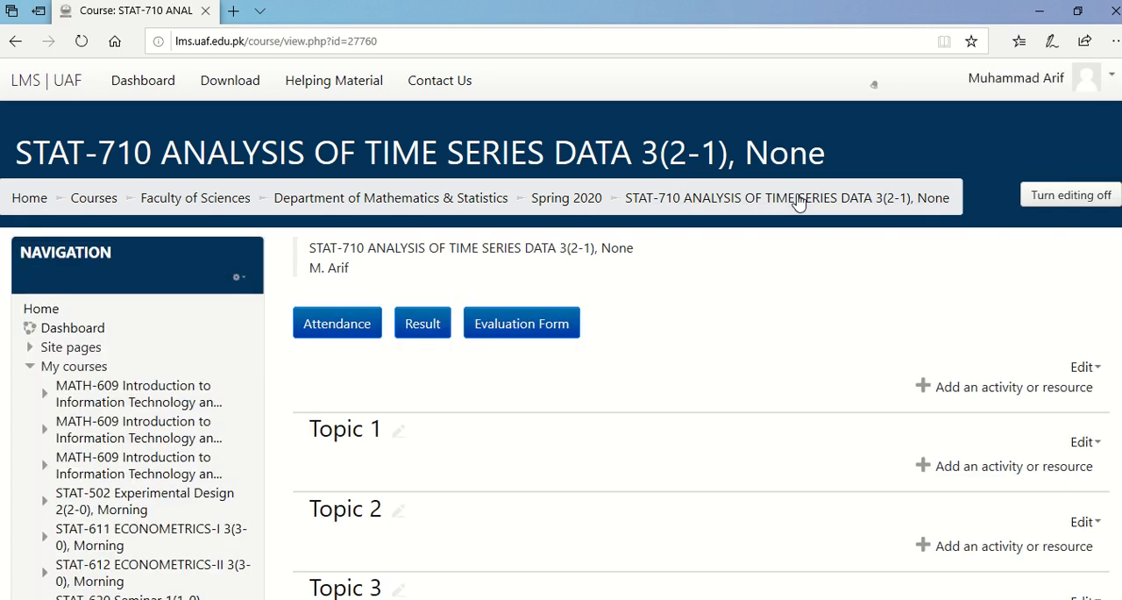
{"action": "left_click", "coordinate": [953, 397]}
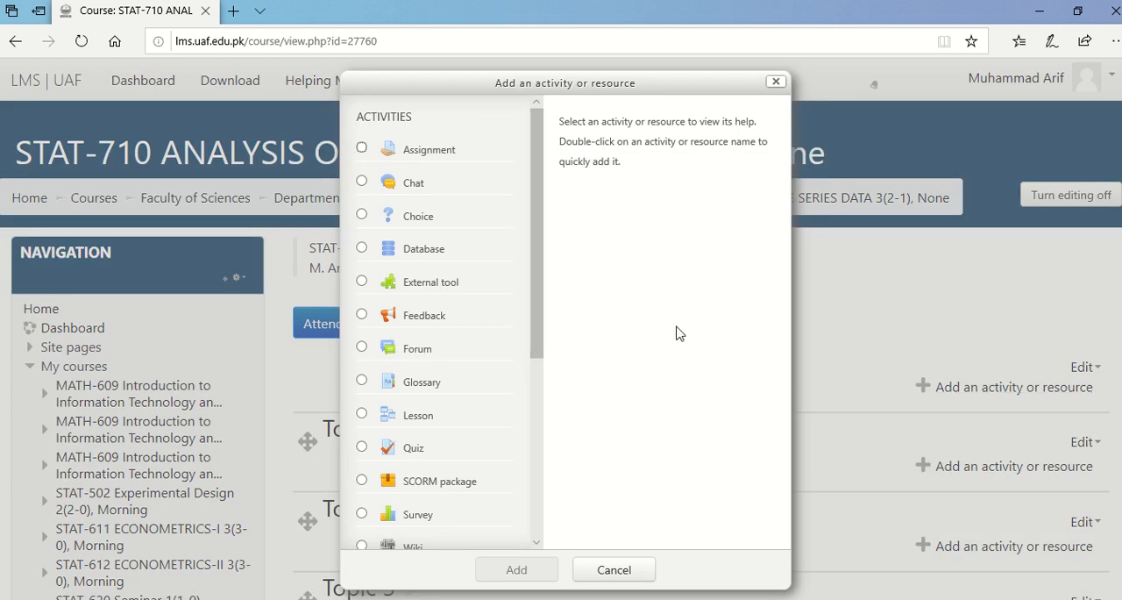
{"action": "left_click", "coordinate": [412, 451]}
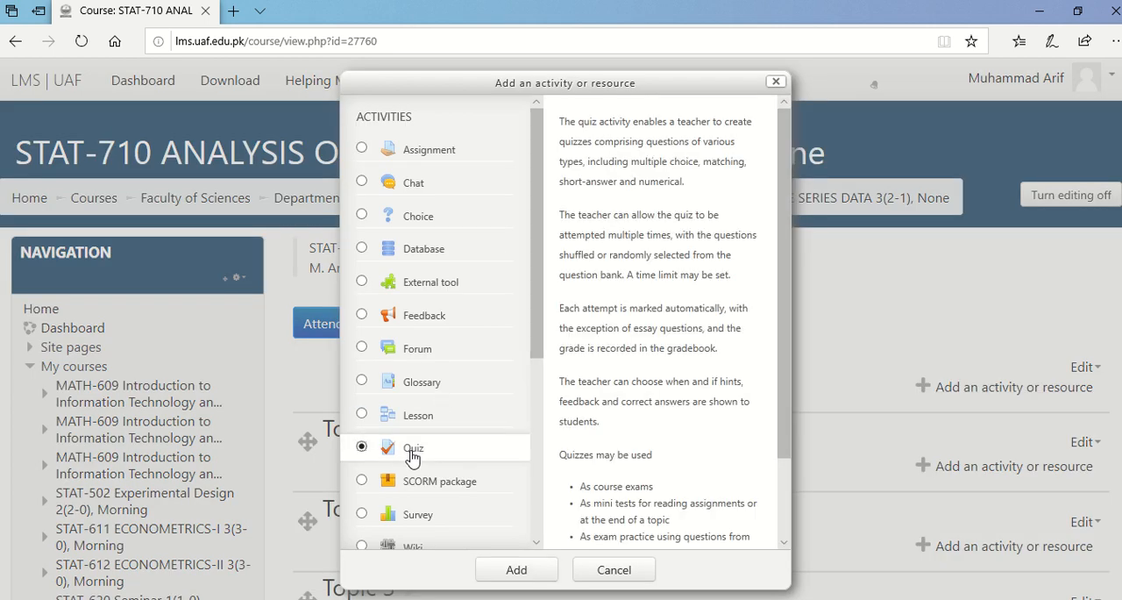
{"action": "left_click", "coordinate": [515, 572]}
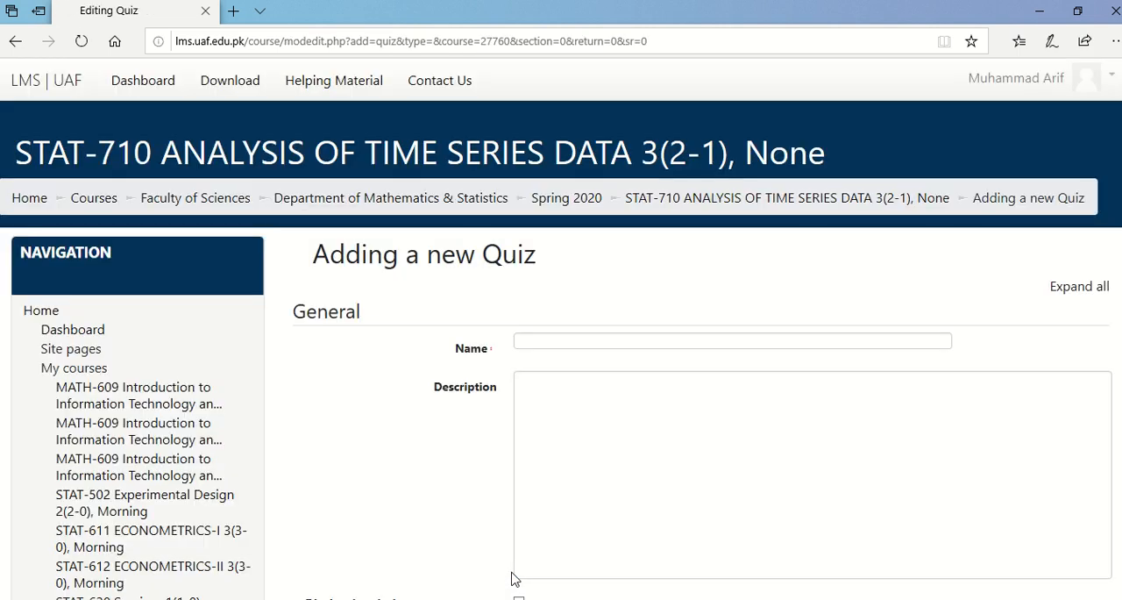
Name the new quiz "Mis test", look over its settings sections, and save it, returning to the course.
{"action": "left_click", "coordinate": [554, 346]}
{"action": "type", "text": "M"}
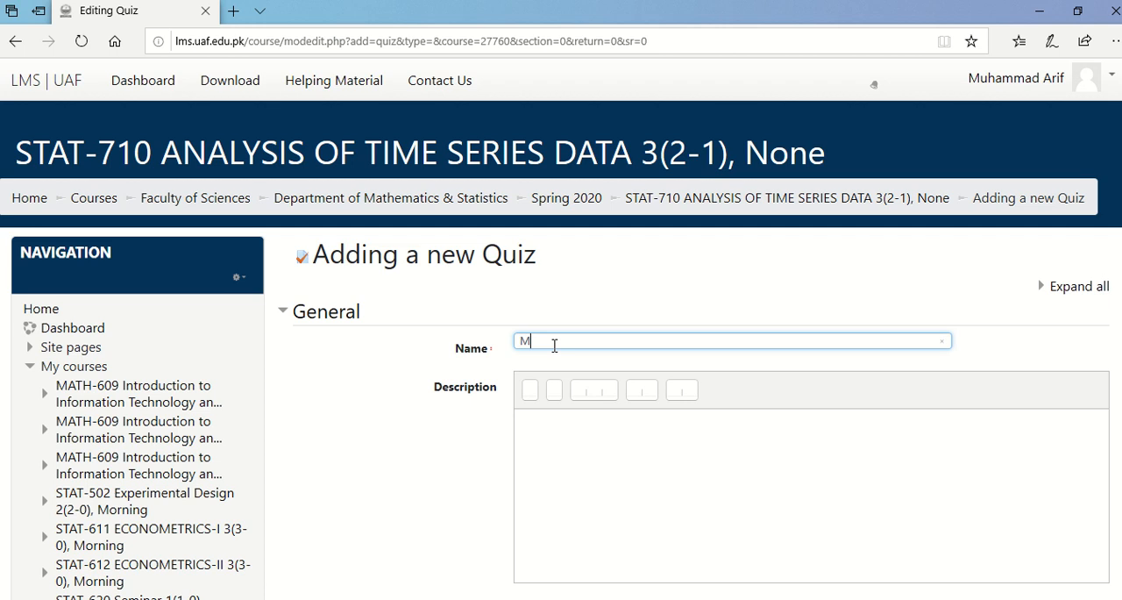
{"action": "type", "text": "is test"}
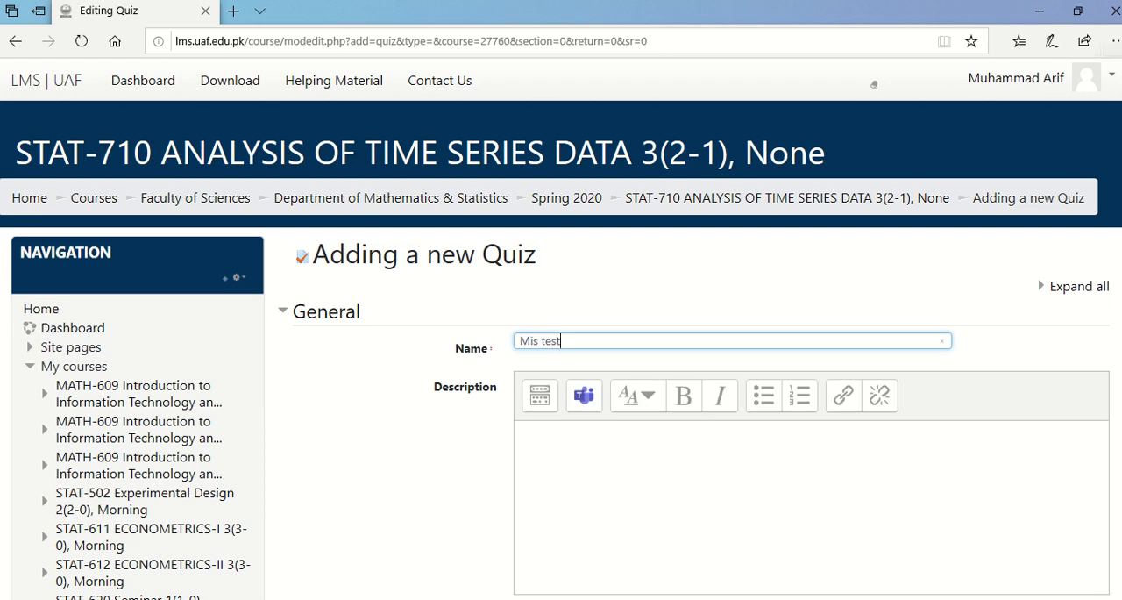
{"action": "scroll", "coordinate": [873, 84], "scroll_direction": "down", "scroll_amount": 5}
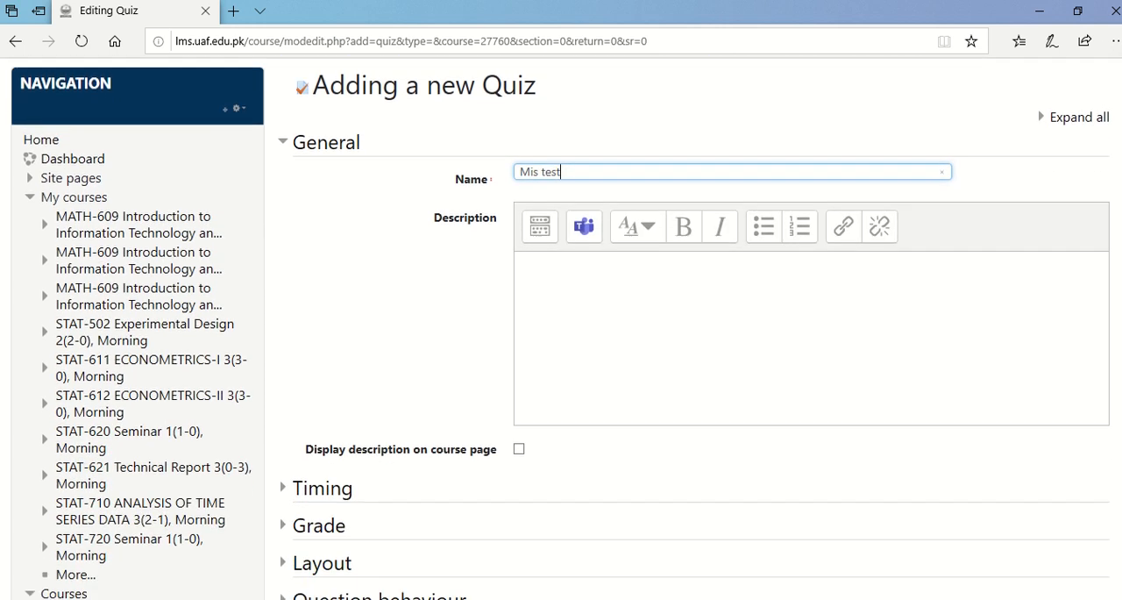
{"action": "scroll", "coordinate": [575, 329], "scroll_direction": "down", "scroll_amount": 4}
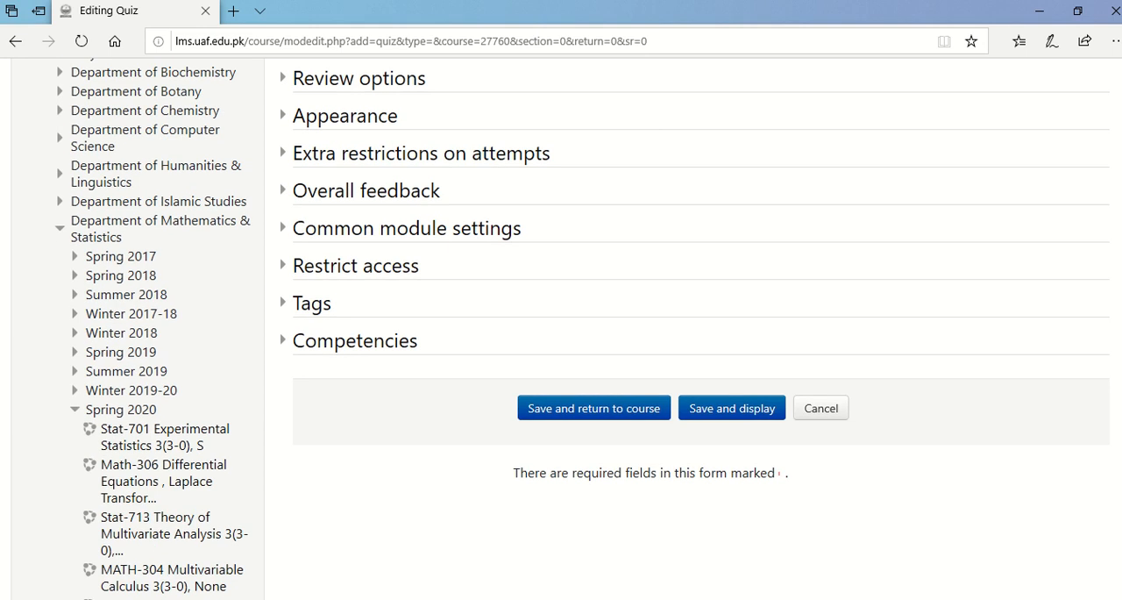
{"action": "scroll", "coordinate": [561, 329], "scroll_direction": "up", "scroll_amount": 9}
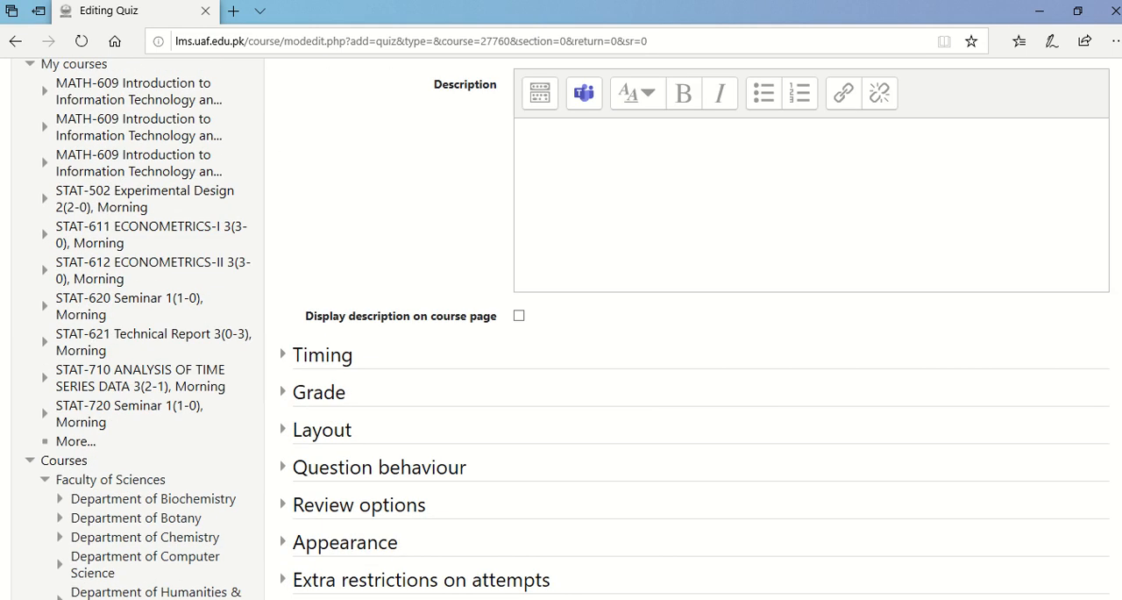
{"action": "scroll", "coordinate": [561, 148], "scroll_direction": "down", "scroll_amount": 6}
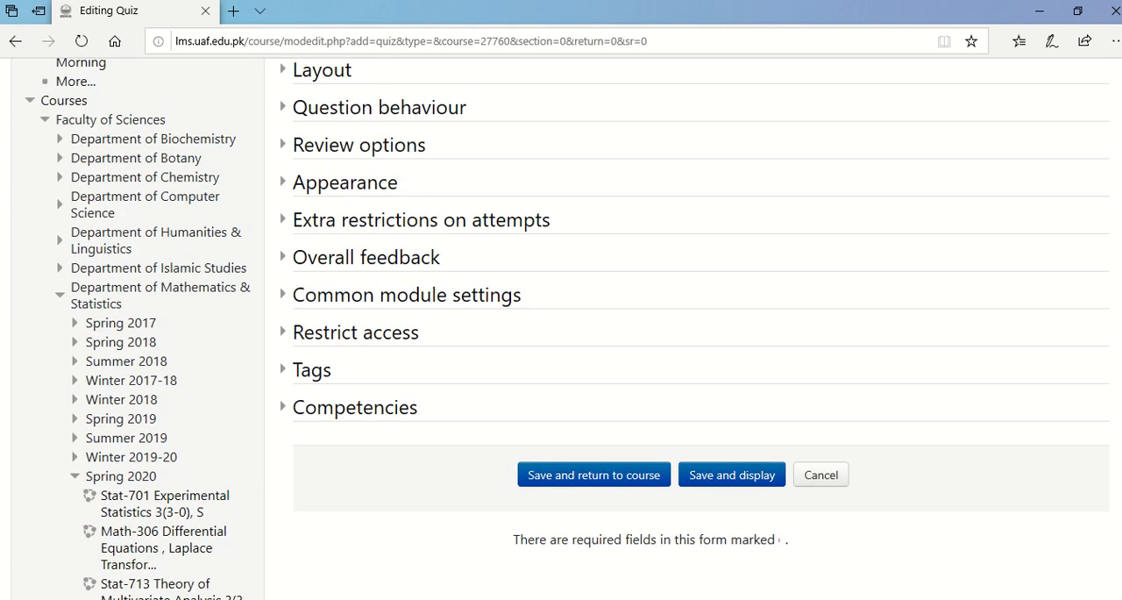
{"action": "left_click", "coordinate": [611, 477]}
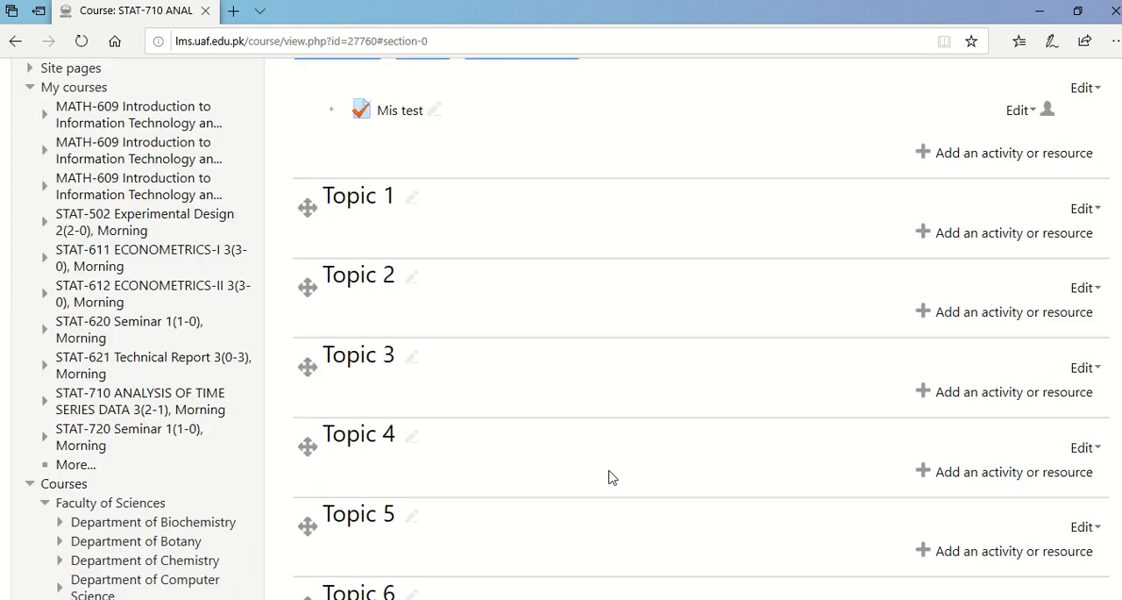
Open the Mis test quiz, check its time limit, and open its question editing page.
{"action": "left_click", "coordinate": [392, 114]}
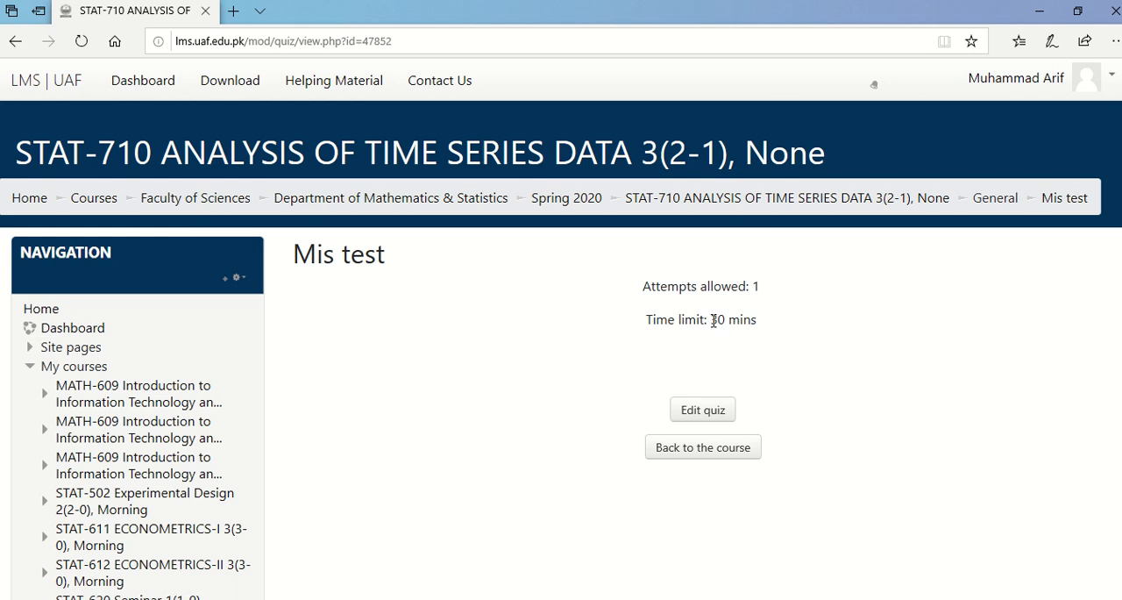
{"action": "left_click_drag", "start_coordinate": [714, 320], "coordinate": [762, 325]}
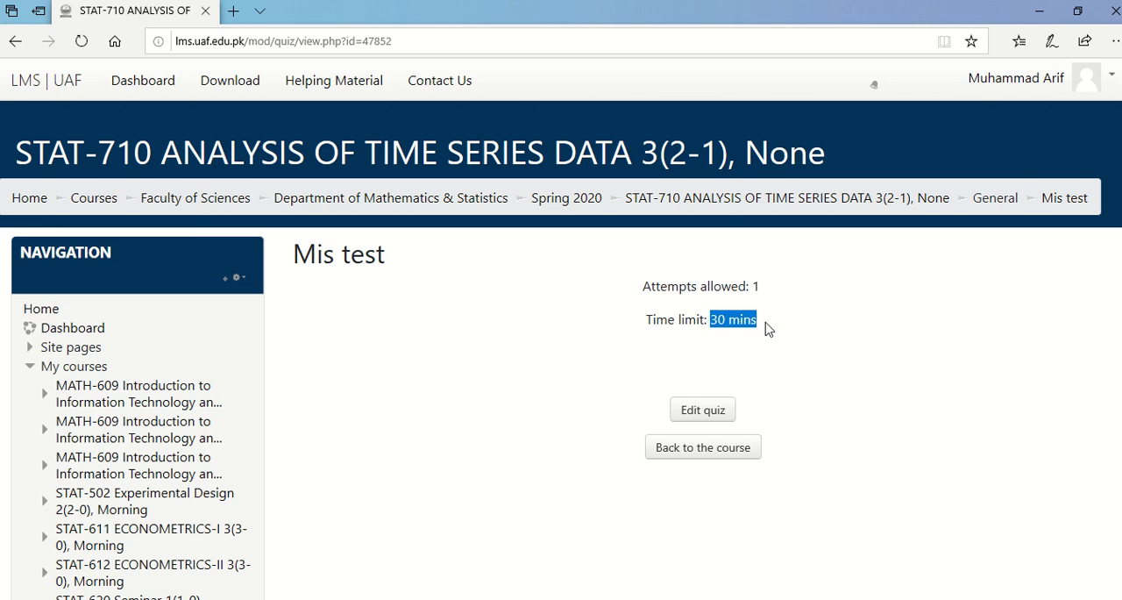
{"action": "left_click", "coordinate": [703, 410]}
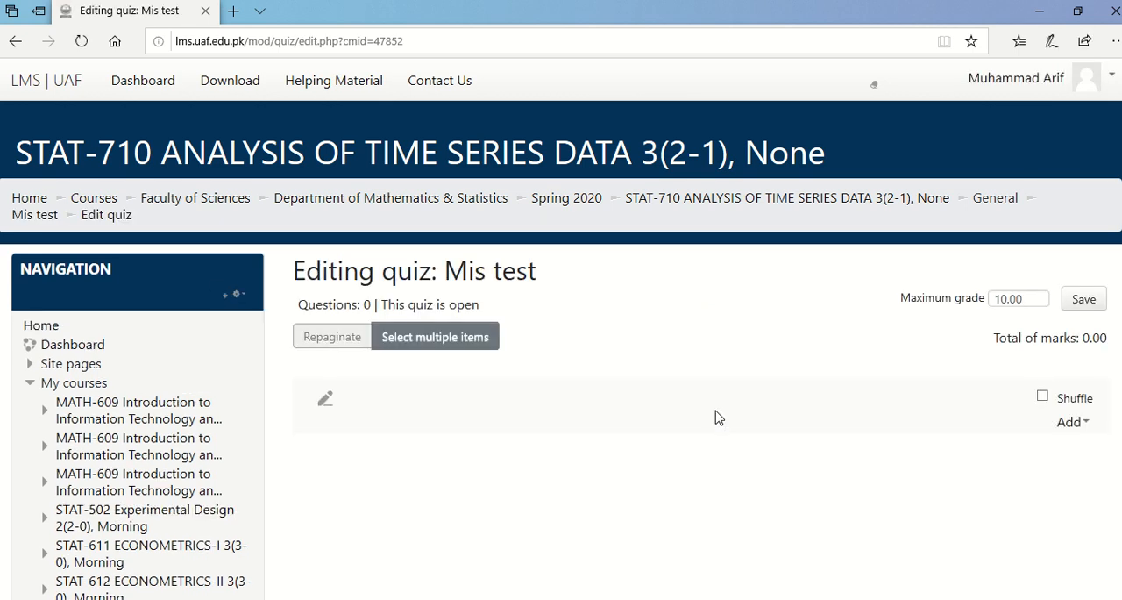
Add one copy of each of the three measurement error questions from the question bank to the quiz and save its maximum grade.
{"action": "left_click", "coordinate": [1072, 422]}
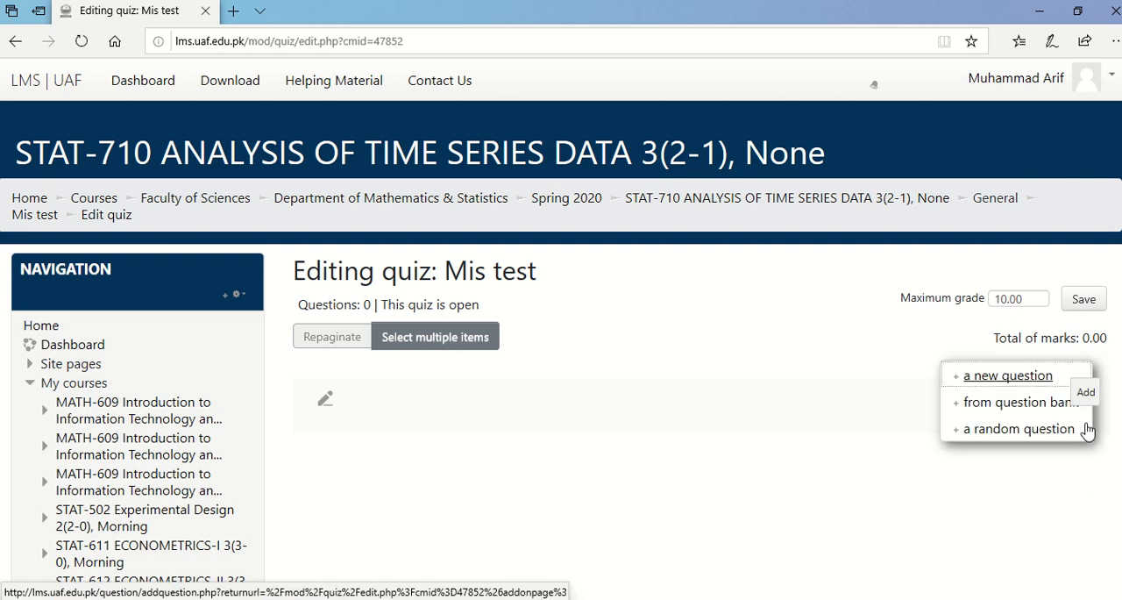
{"action": "left_click", "coordinate": [1011, 404]}
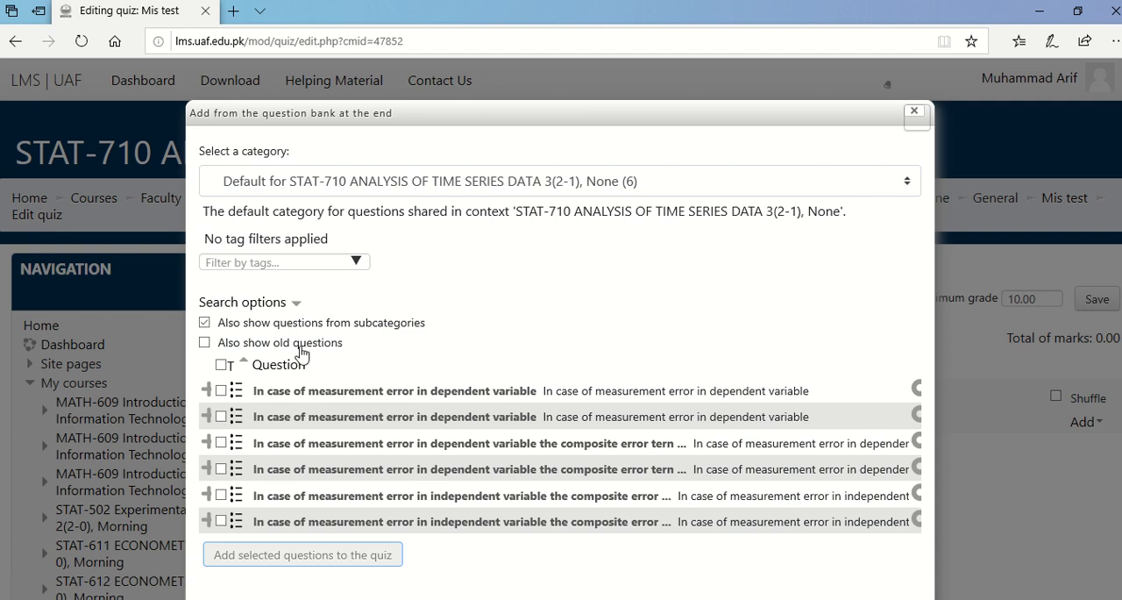
{"action": "left_click", "coordinate": [221, 367]}
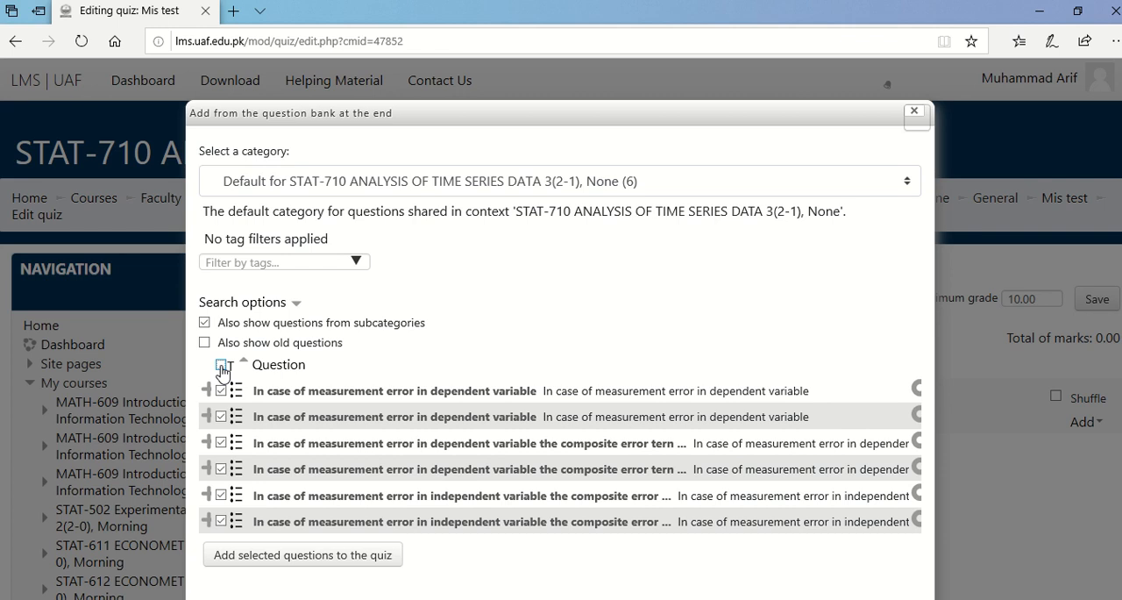
{"action": "left_click", "coordinate": [221, 416]}
{"action": "left_click", "coordinate": [222, 468]}
{"action": "left_click", "coordinate": [222, 496]}
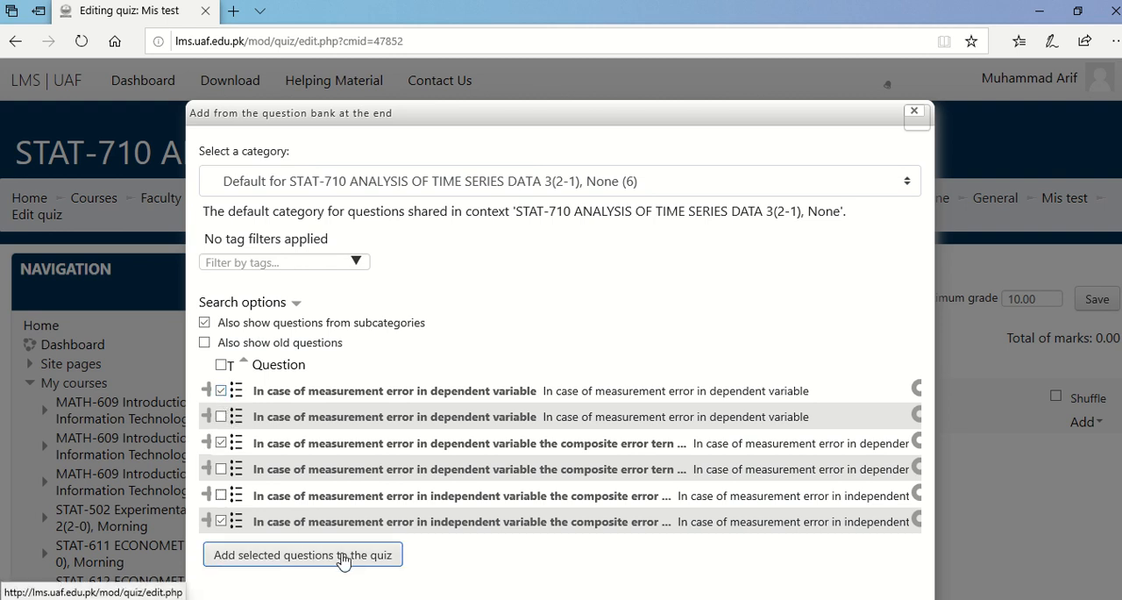
{"action": "left_click", "coordinate": [380, 560]}
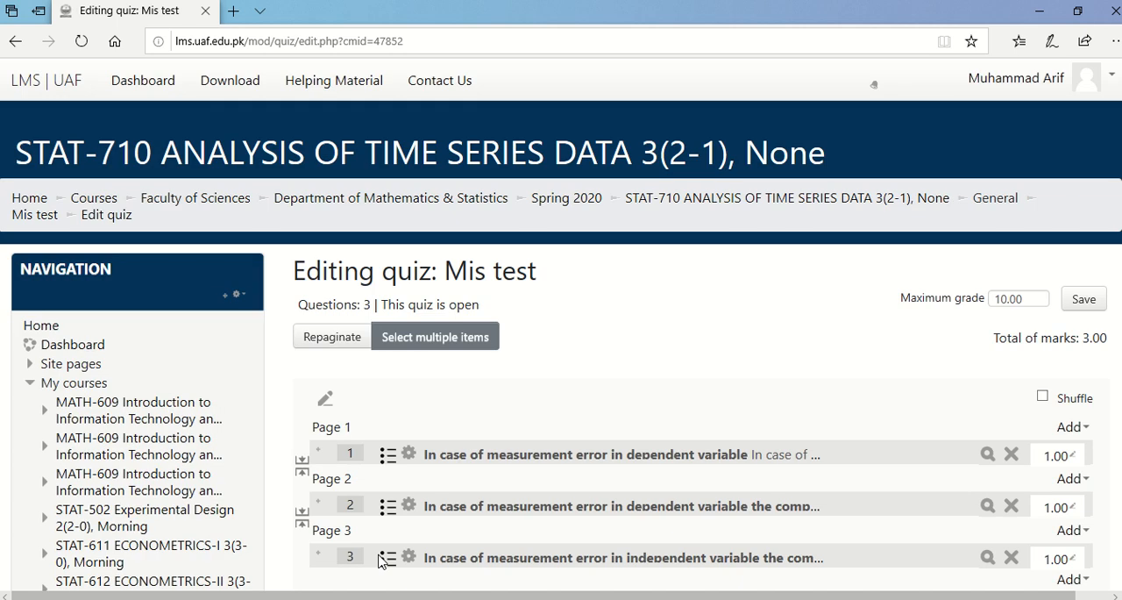
{"action": "left_click", "coordinate": [1084, 300]}
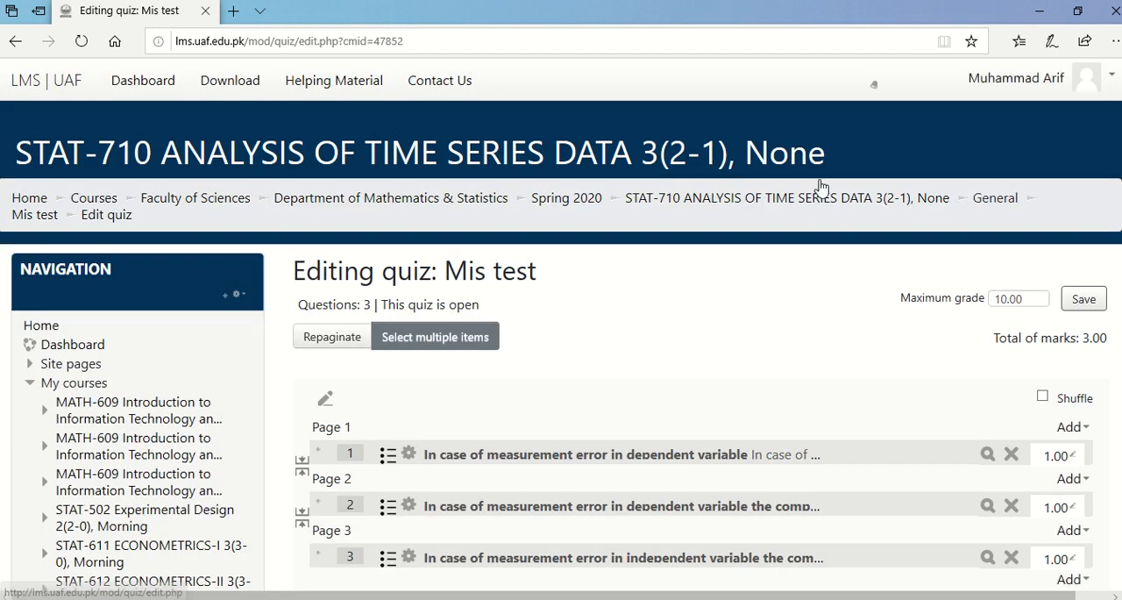
Return to the STAT-710 course, open the Mis test quiz, and start a timed preview attempt, advancing to question 2.
{"action": "left_click", "coordinate": [747, 198]}
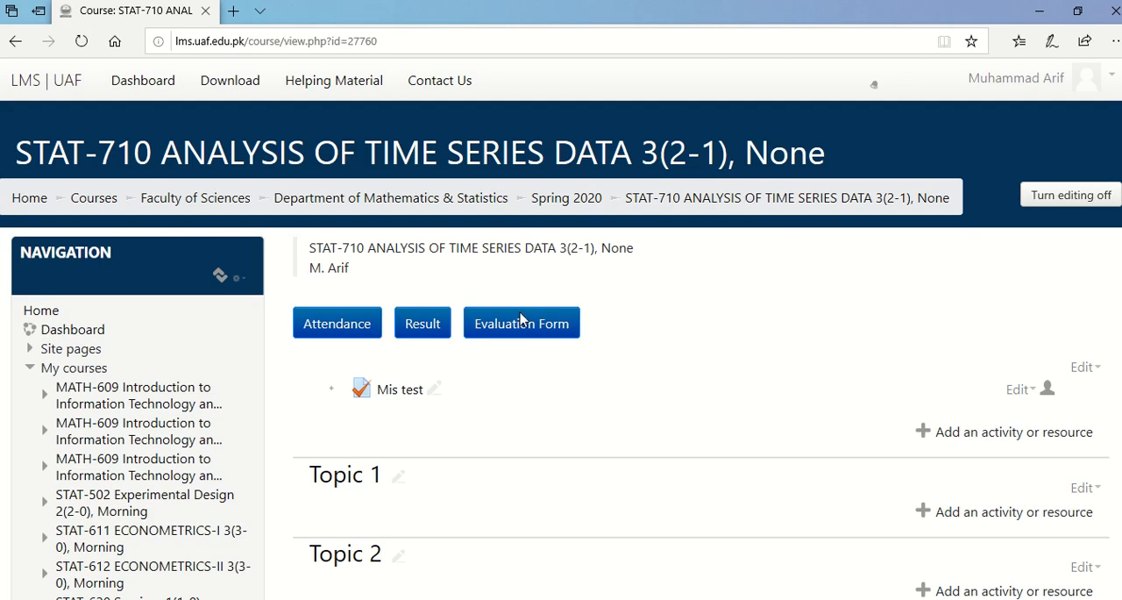
{"action": "left_click", "coordinate": [397, 395]}
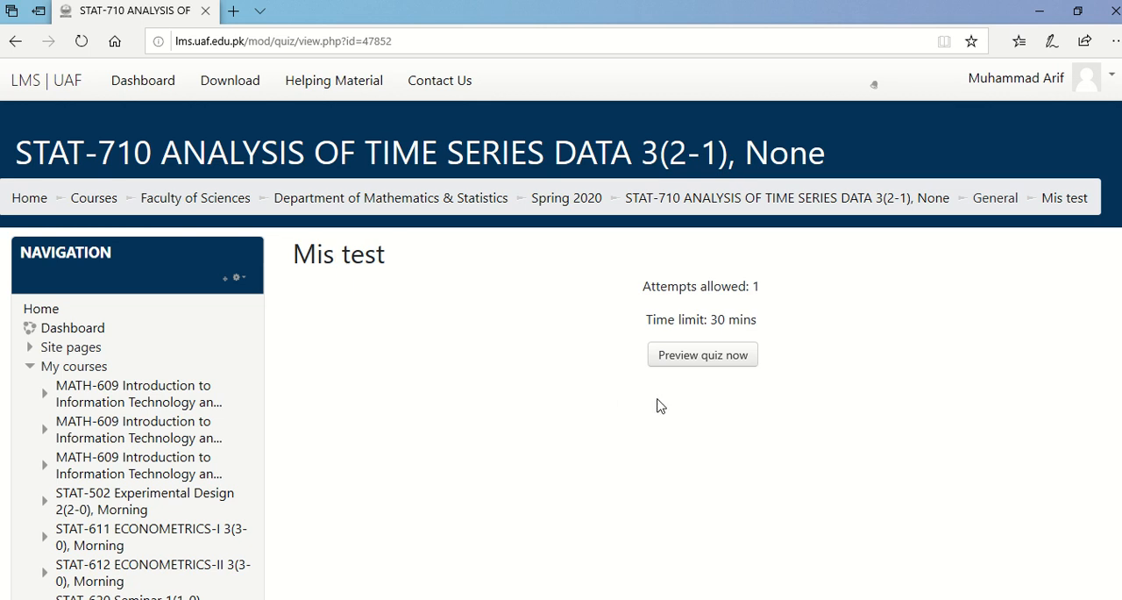
{"action": "left_click", "coordinate": [673, 358]}
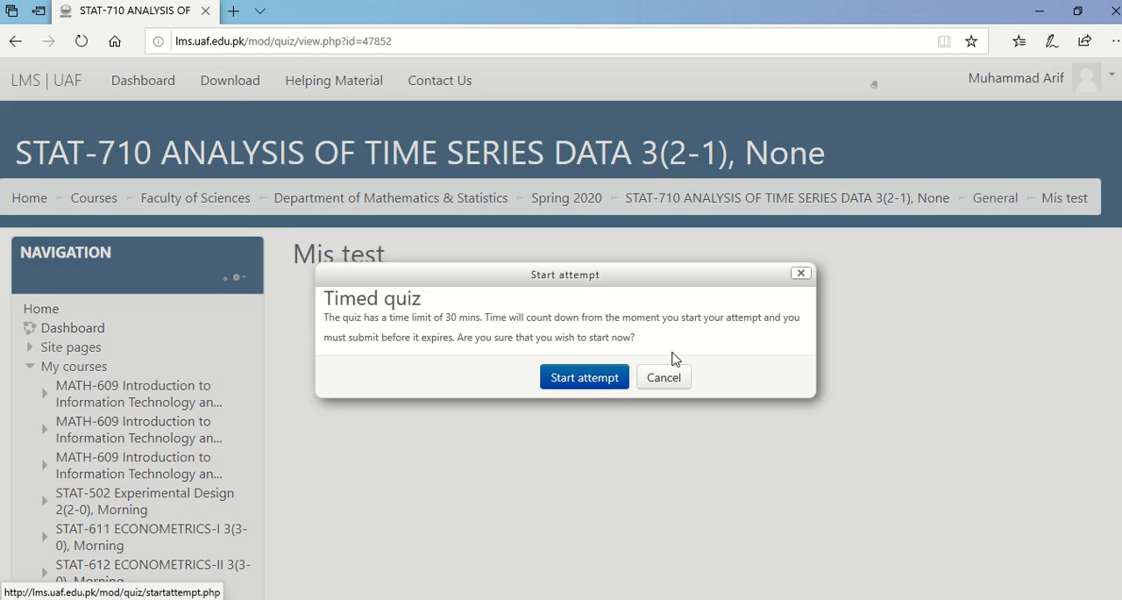
{"action": "left_click", "coordinate": [562, 384]}
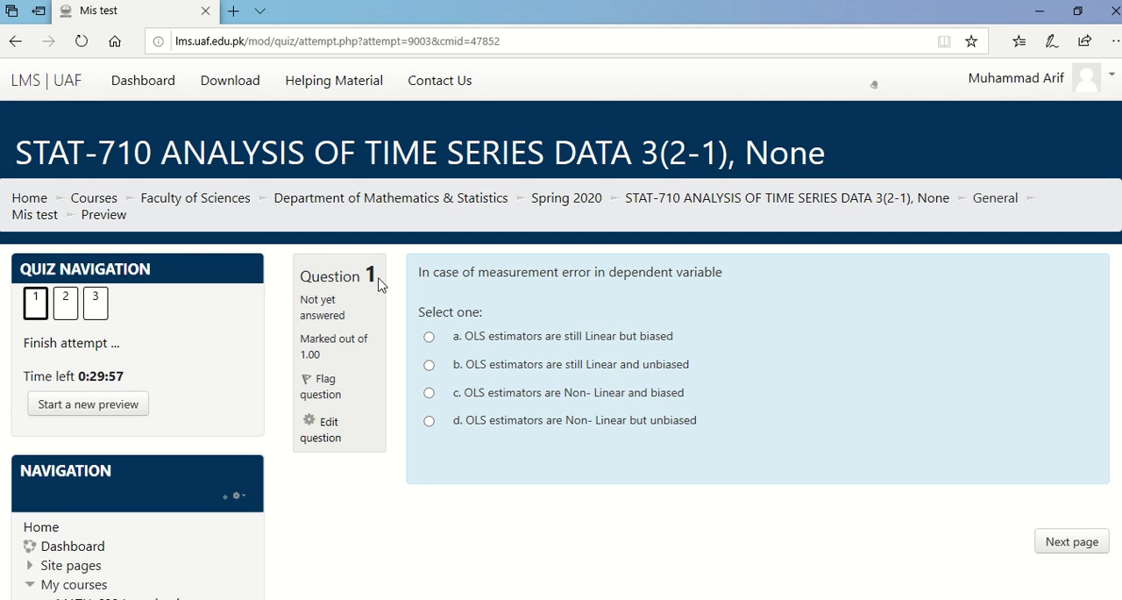
{"action": "left_click", "coordinate": [1072, 552]}
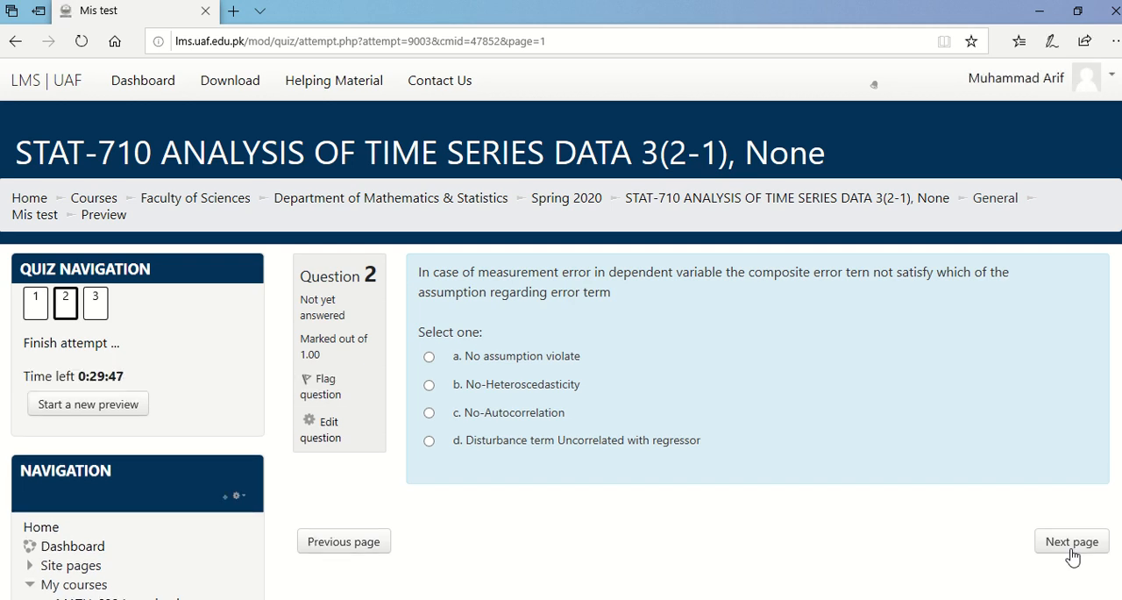
Open question 2 for editing from the preview, review its answer choices and grades, and save it to return to the attempt.
{"action": "left_click", "coordinate": [321, 436]}
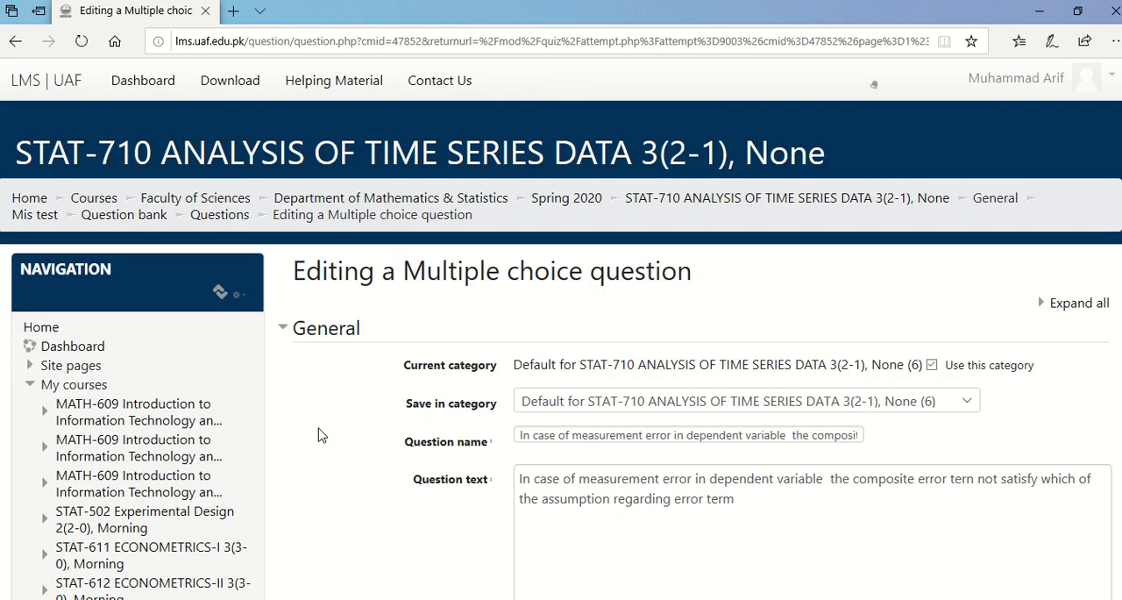
{"action": "scroll", "coordinate": [660, 387], "scroll_direction": "down", "scroll_amount": 1}
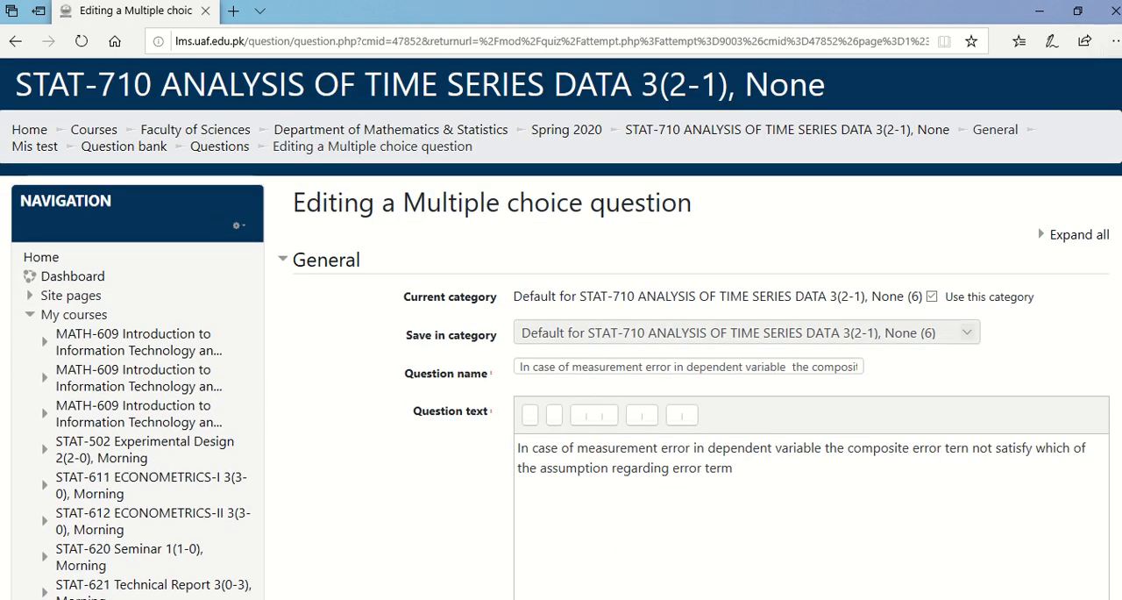
{"action": "scroll", "coordinate": [561, 334], "scroll_direction": "down", "scroll_amount": 10}
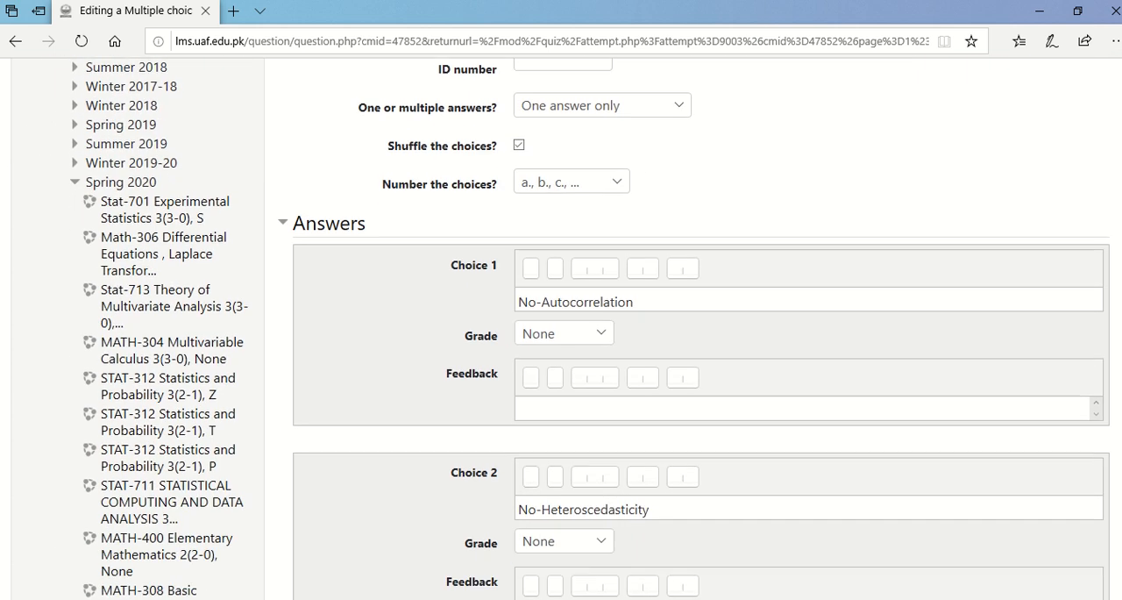
{"action": "scroll", "coordinate": [561, 333], "scroll_direction": "down", "scroll_amount": 10}
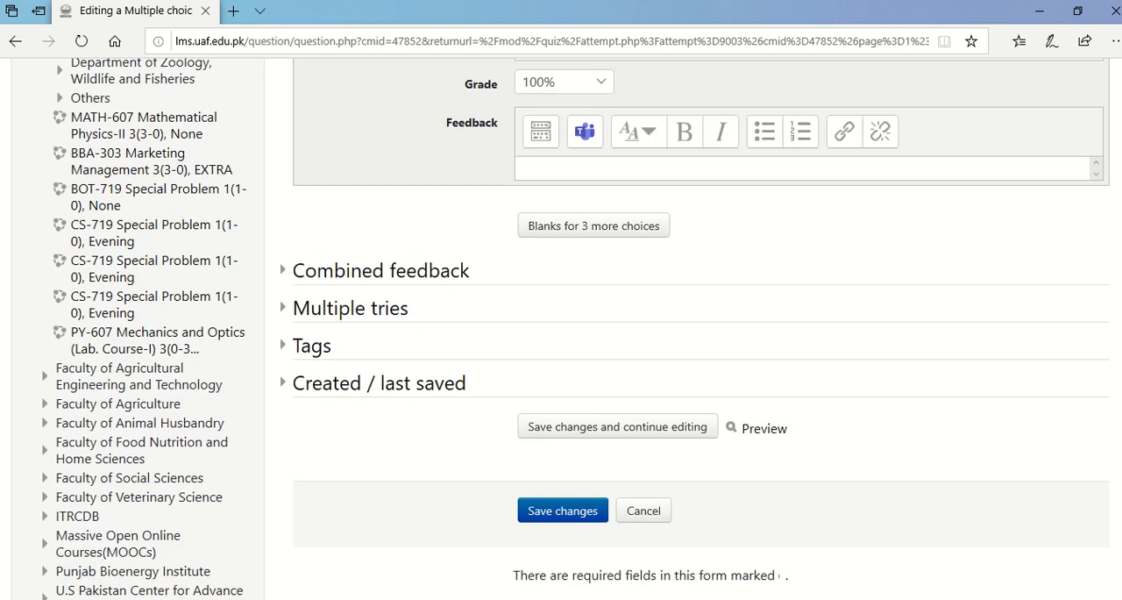
{"action": "scroll", "coordinate": [644, 461], "scroll_direction": "down", "scroll_amount": 2}
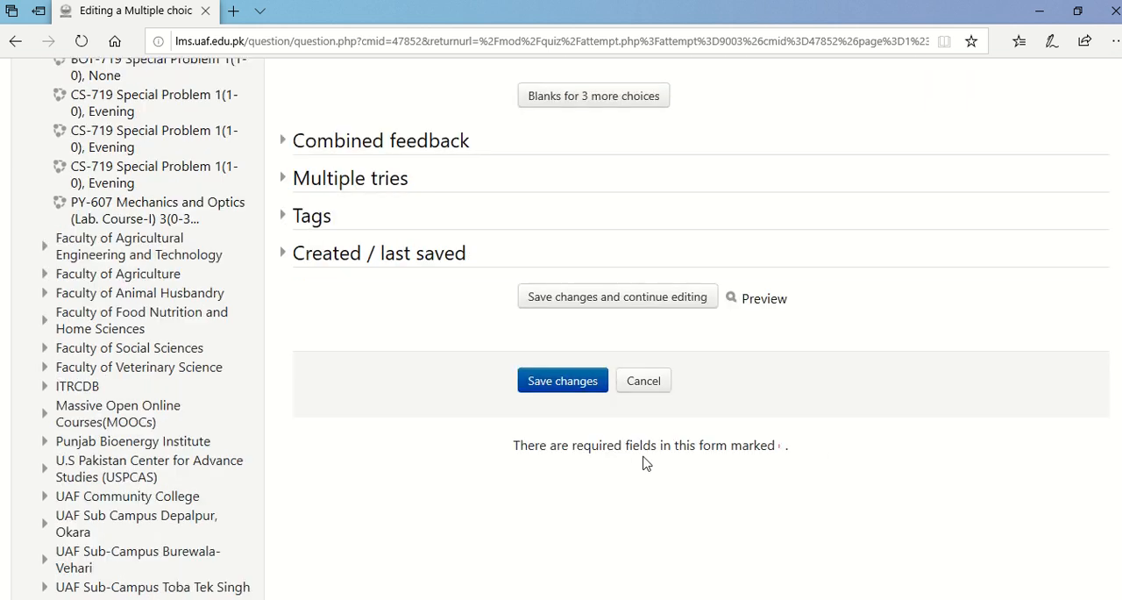
{"action": "left_click", "coordinate": [574, 386]}
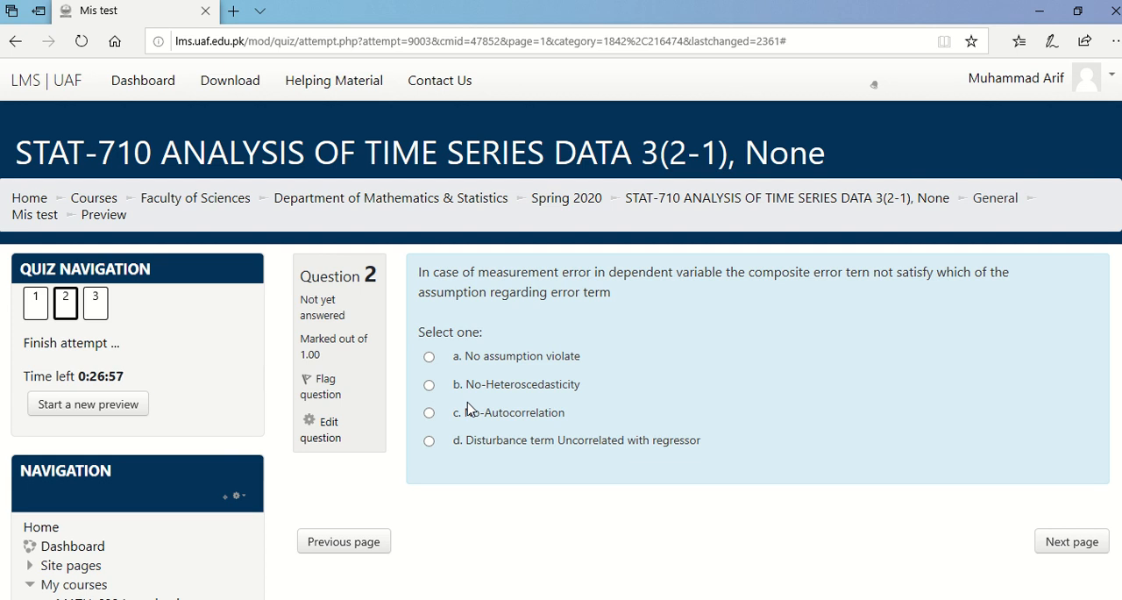
{"action": "mouse_move", "coordinate": [550, 11]}
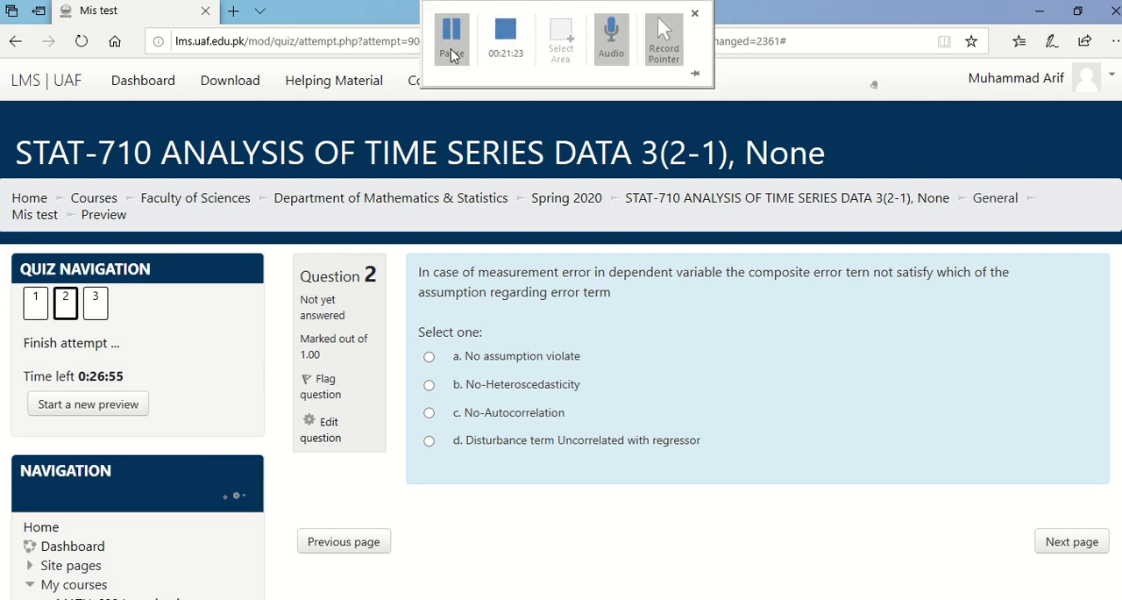